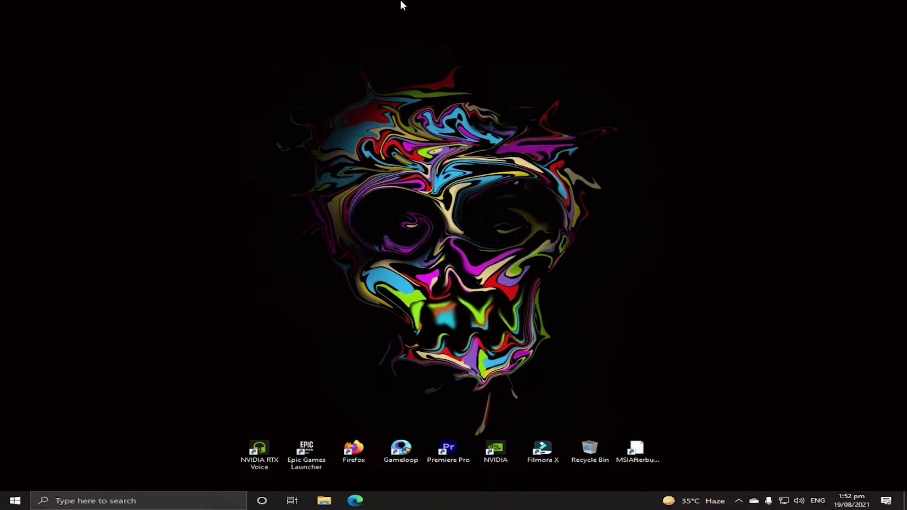
- Refresh the desktop several times from its right-click menu
right_click(396, 19)
right_click(406, 35)
right_click(384, 27)
click(392, 27)
right_click(372, 9)
click(378, 28)
right_click(351, 15)
click(352, 28)
click(274, 83)
right_click(304, 69)
click(337, 210)
- Open the NVIDIA Control Panel from the desktop menu and maximize it
right_click(274, 2)
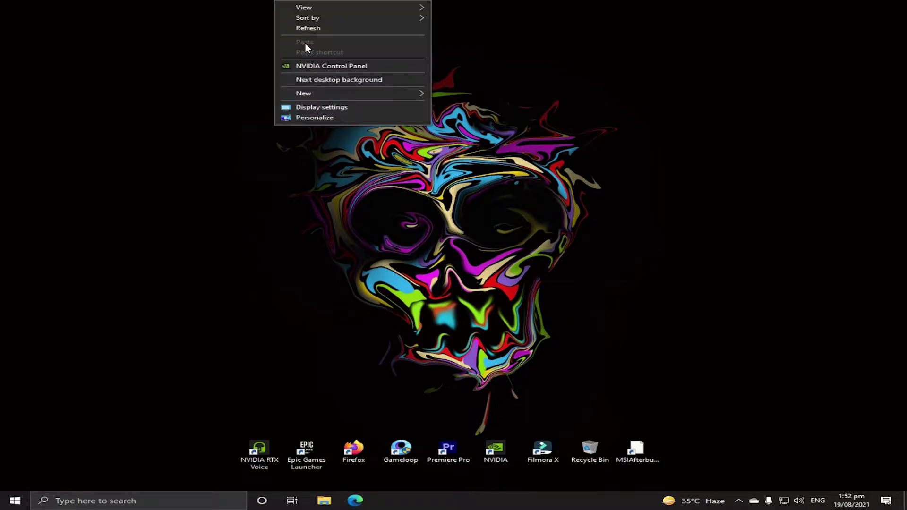
click(302, 27)
right_click(262, 1)
click(270, 27)
right_click(260, 1)
click(267, 27)
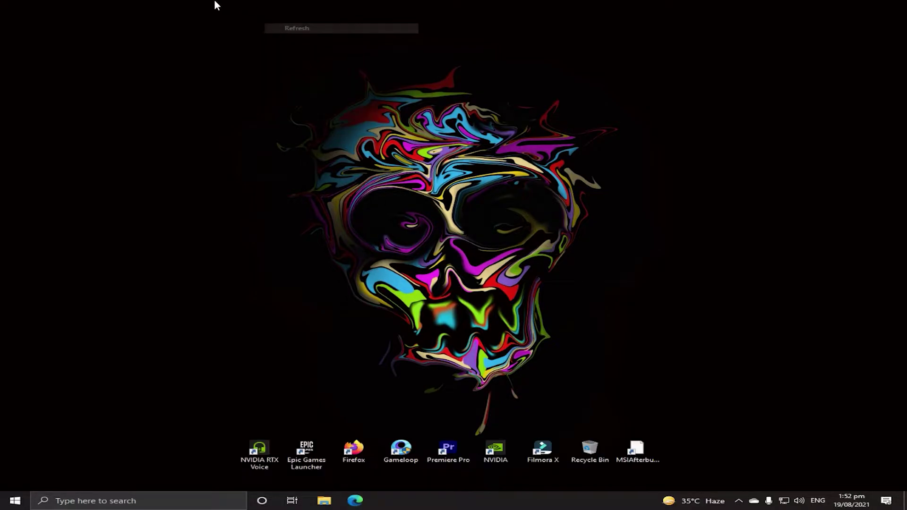
right_click(239, 1)
click(264, 27)
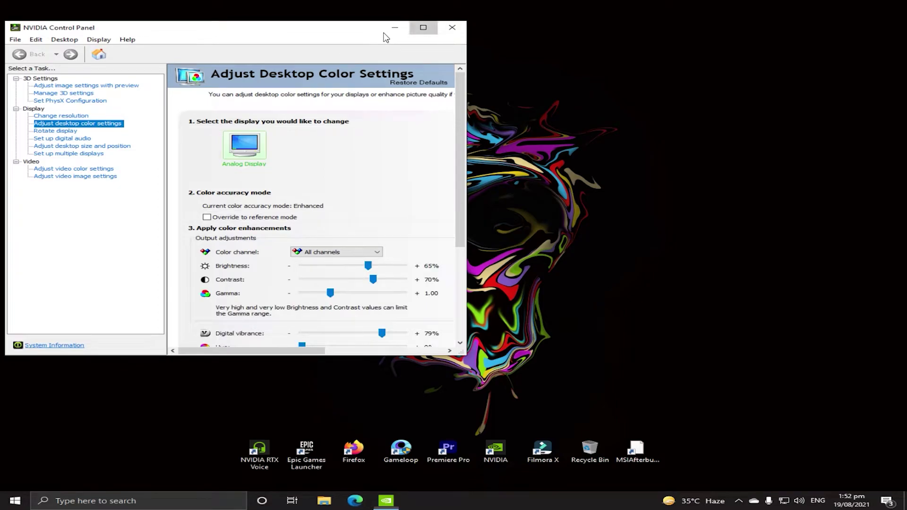
click(423, 27)
- Launch GameLoop from its desktop icon, allowing it to run as administrator
right_click(316, 1)
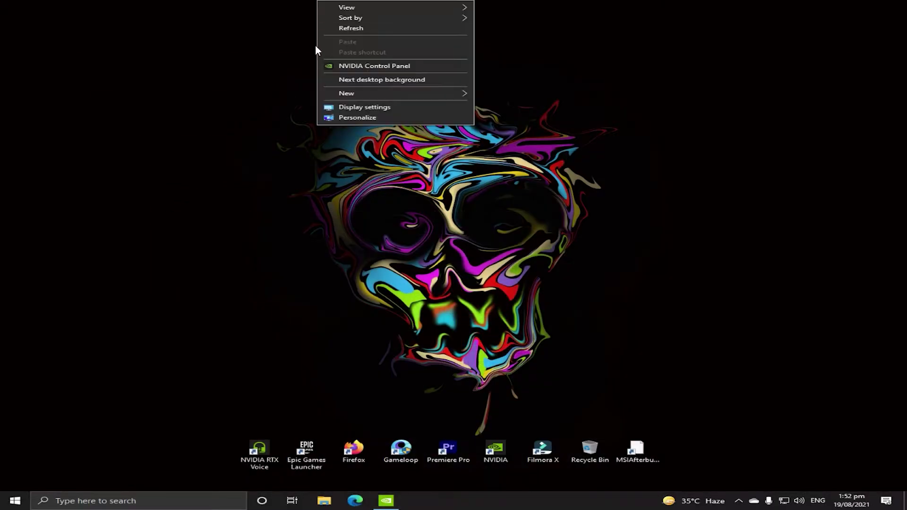
click(318, 27)
right_click(284, 2)
click(289, 27)
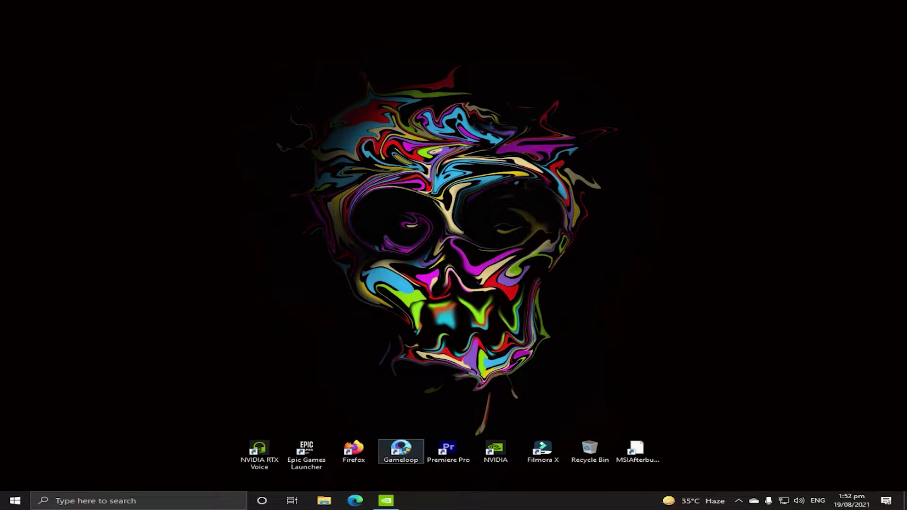
double_click(401, 449)
click(374, 317)
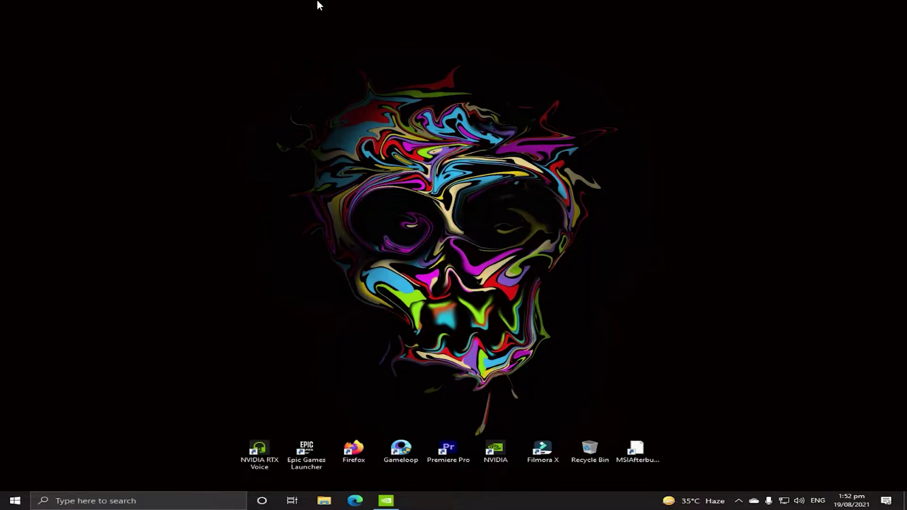
- Show the NVIDIA Adjust Image Settings with Preview page, then return to the desktop
click(386, 501)
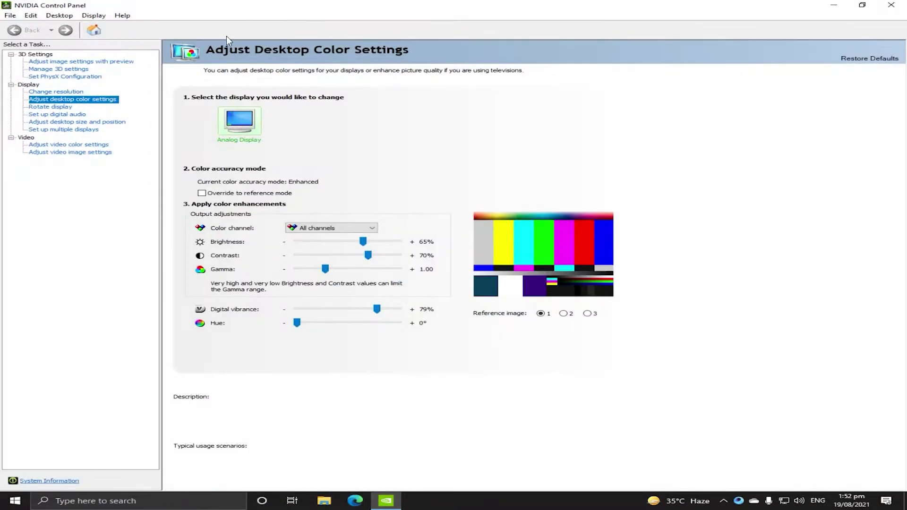
click(78, 62)
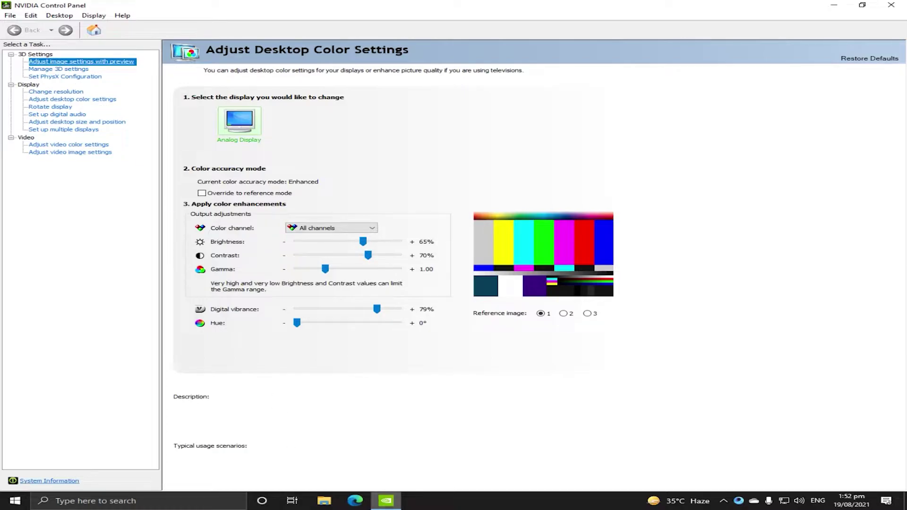
key(super+d)
right_click(351, 36)
right_click(321, 37)
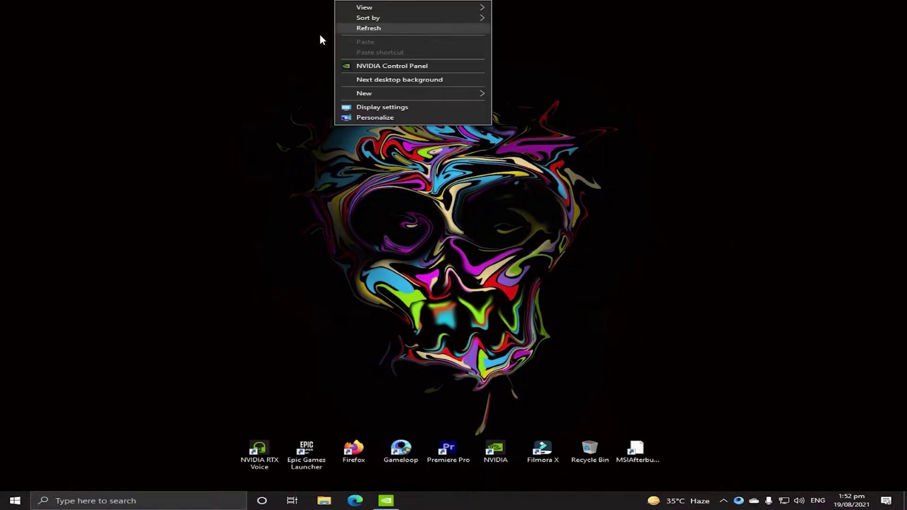
click(321, 36)
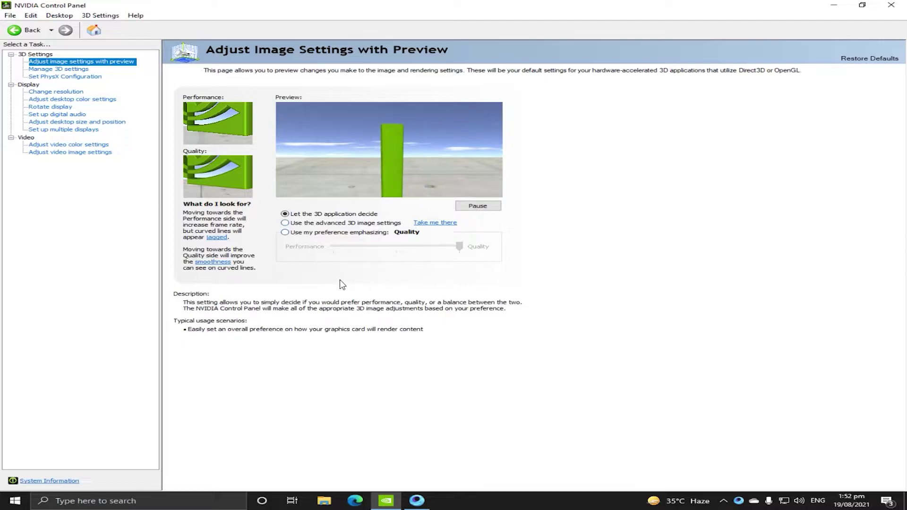
- Open Manage 3D Settings and scroll through the full Global Settings list
click(58, 69)
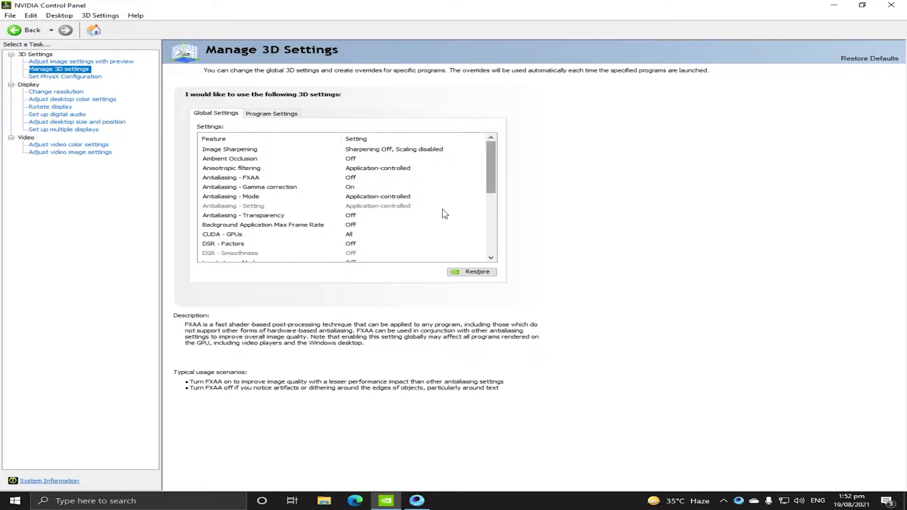
scroll(442, 220, down, 3)
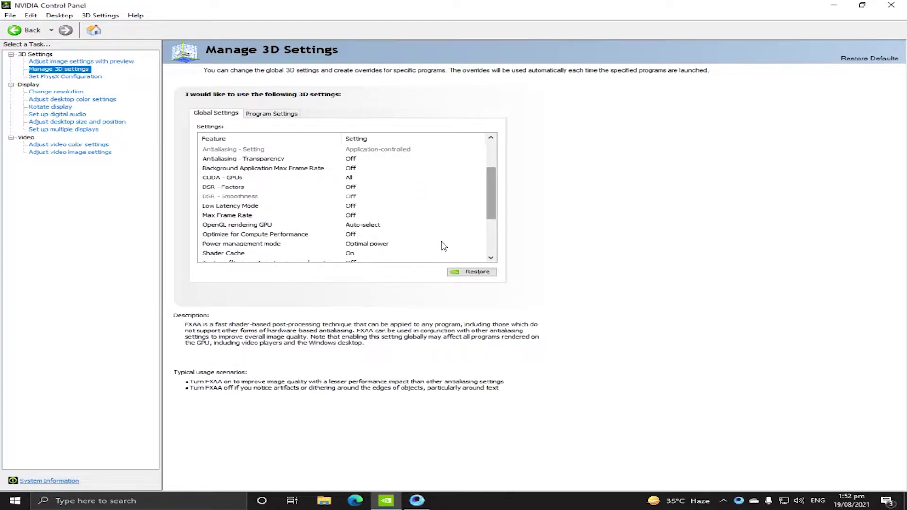
scroll(442, 242, down, 3)
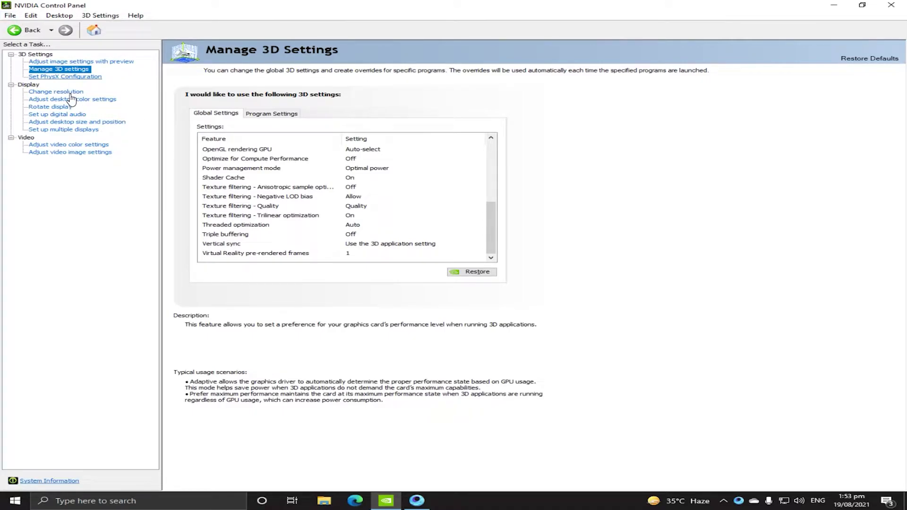
click(65, 76)
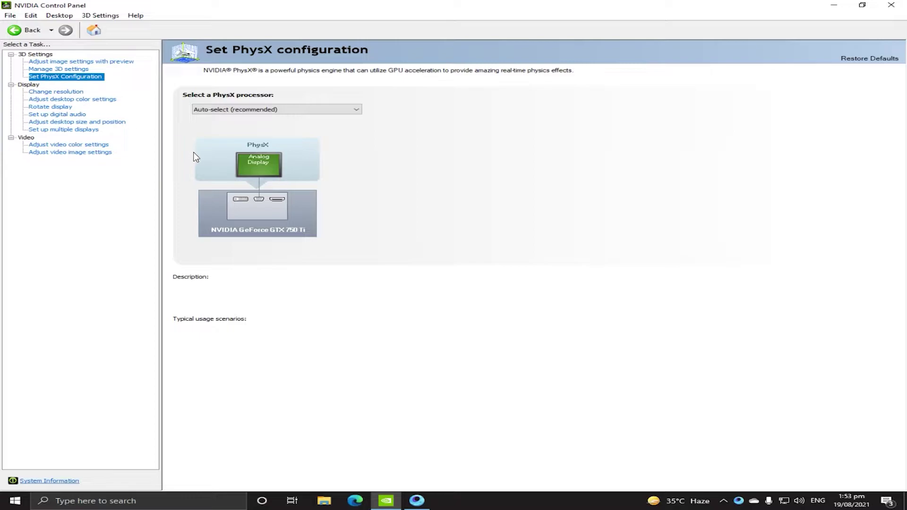
- Keep PhysX on Auto-select (recommended), then review the resolution and desktop colour pages
click(211, 110)
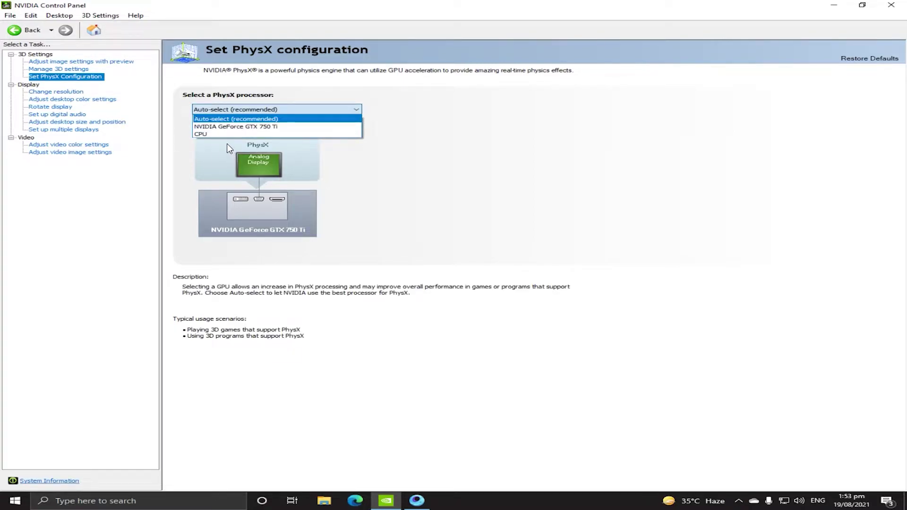
click(208, 119)
click(55, 92)
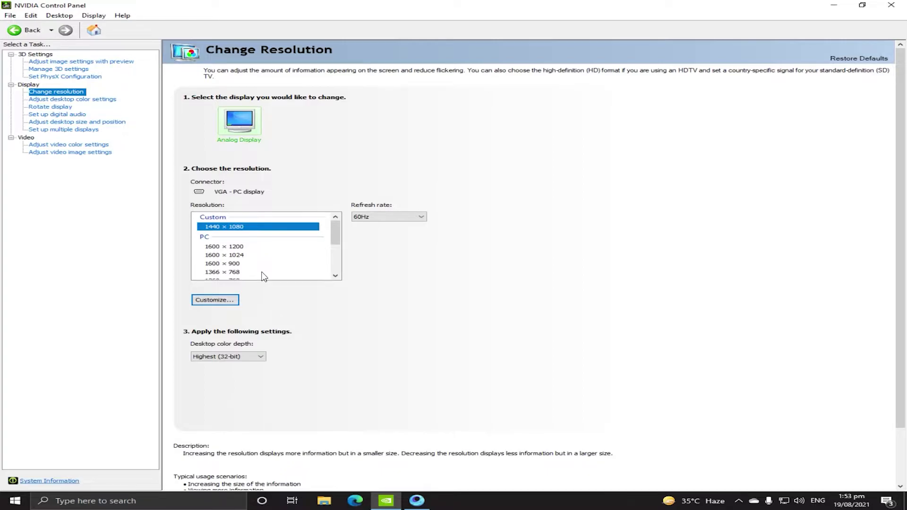
scroll(259, 310, down, 2)
scroll(260, 310, up, 2)
click(61, 99)
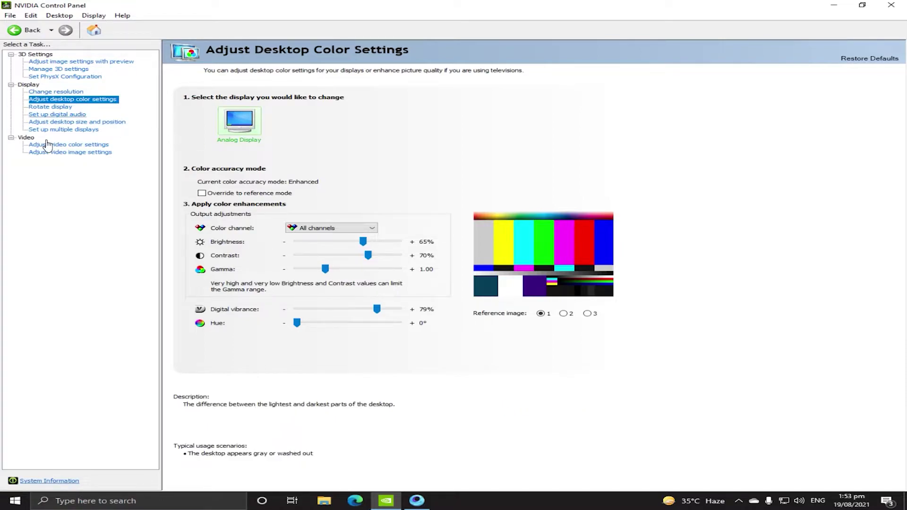
click(47, 107)
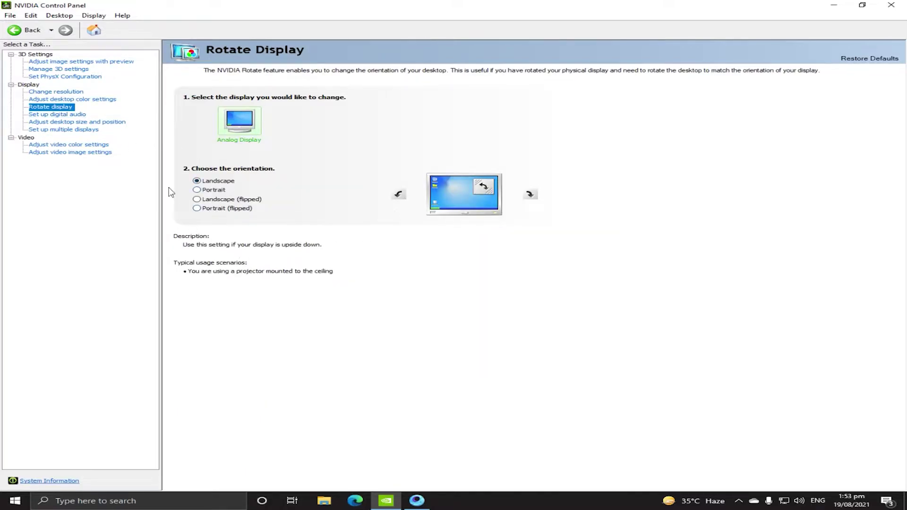
- Review desktop size and position: scaling, preview resolution, and refresh rate kept at 60Hz
key(Down)
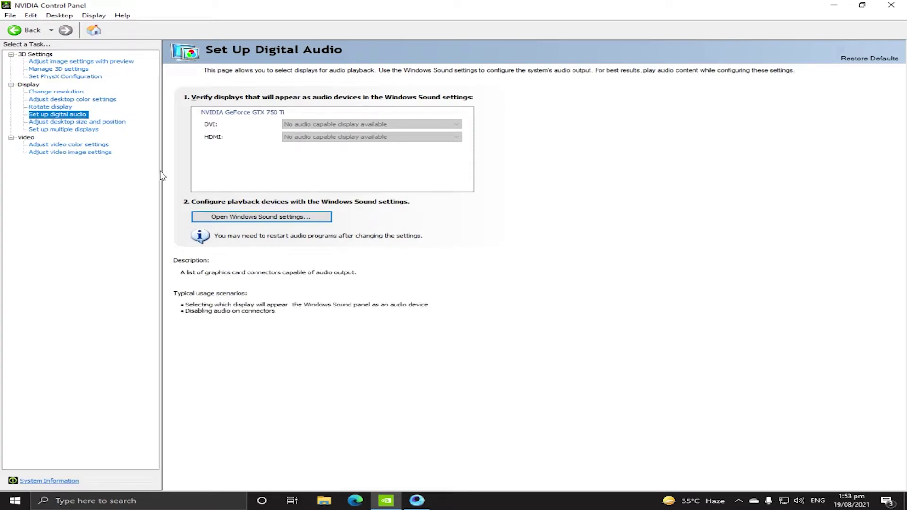
key(Down)
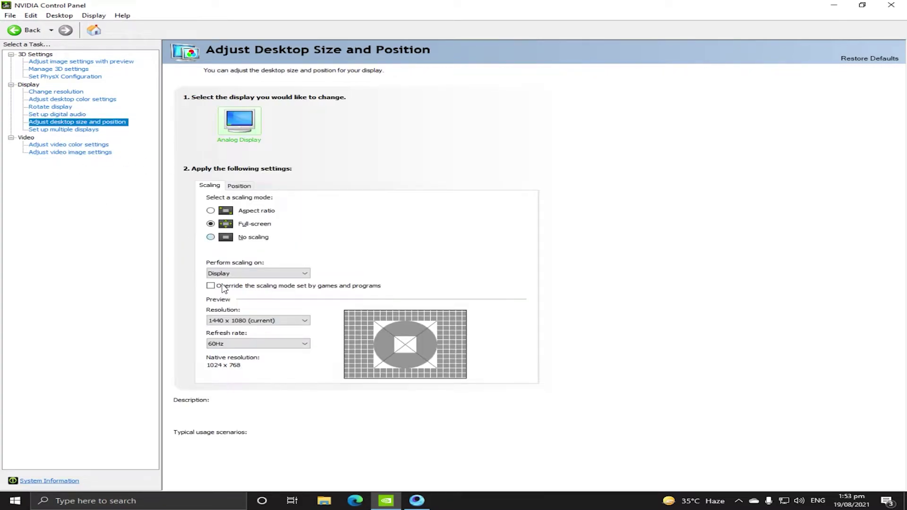
mouse_move(211, 238)
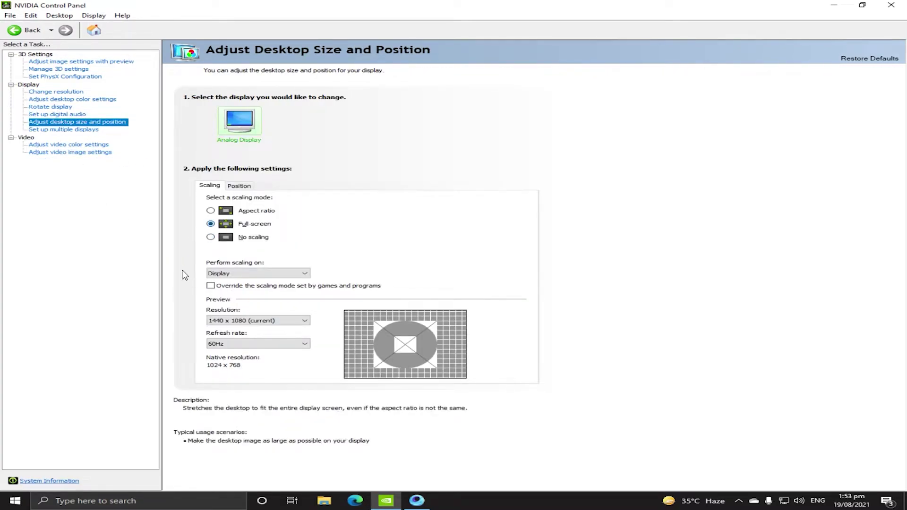
click(224, 275)
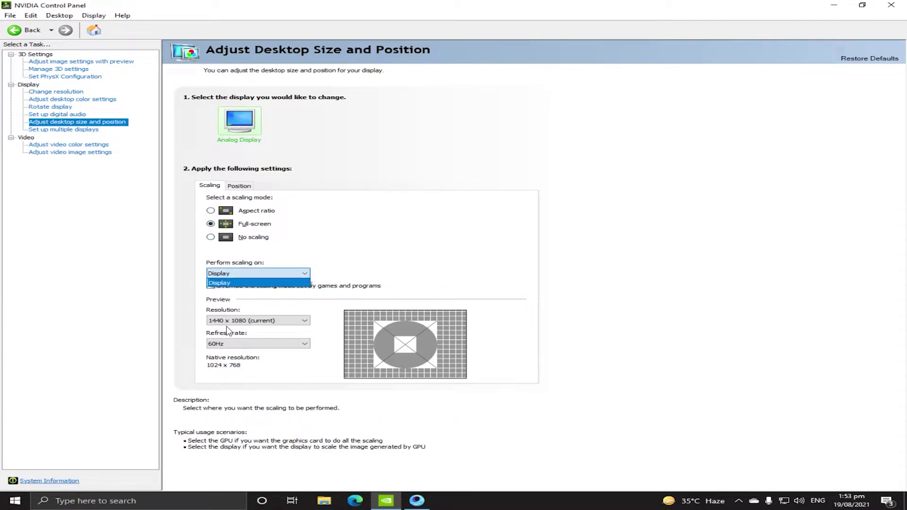
key(Tab)
key(Tab)
key(alt+Down)
key(Escape)
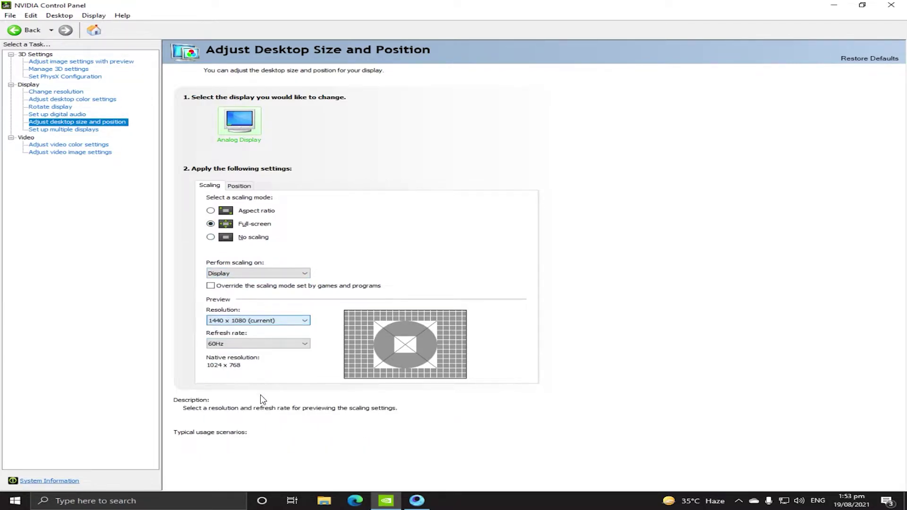
key(Tab)
key(alt+Down)
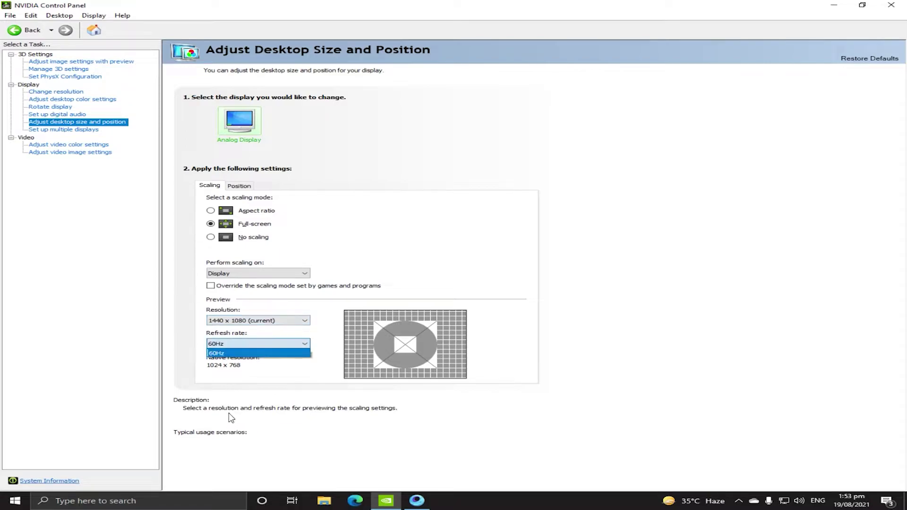
key(Escape)
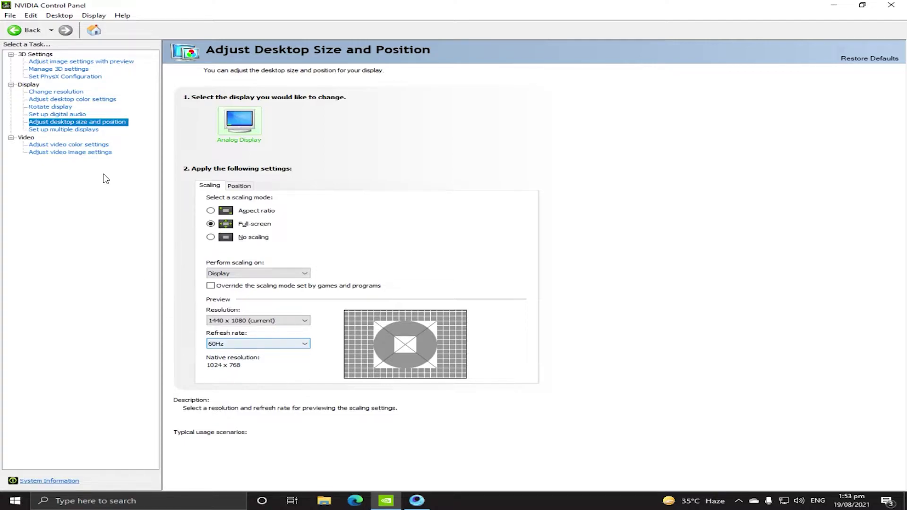
- Browse the multiple displays, video colour and video image pages, then close the control panel
click(85, 171)
key(Down)
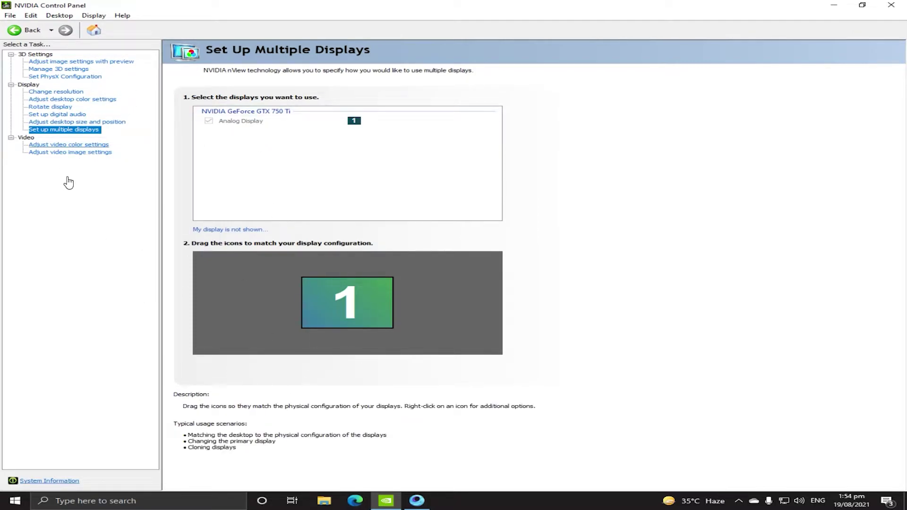
click(70, 145)
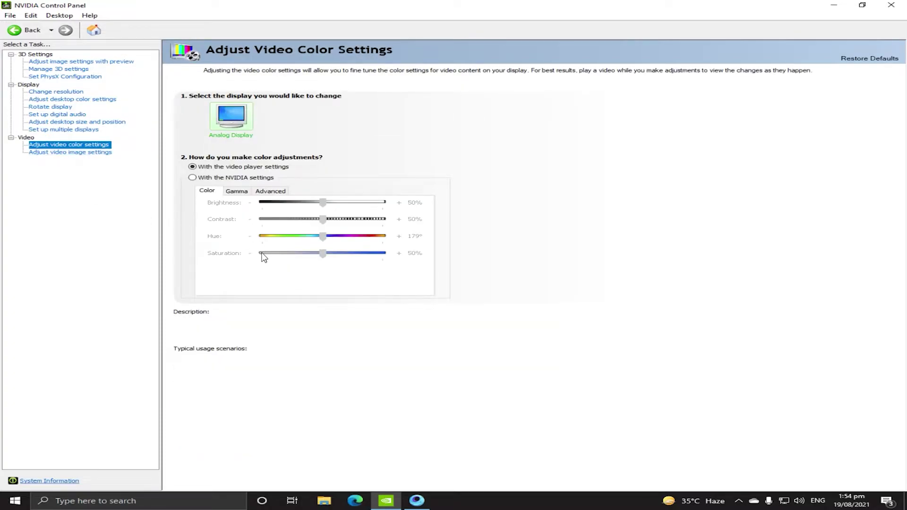
click(65, 152)
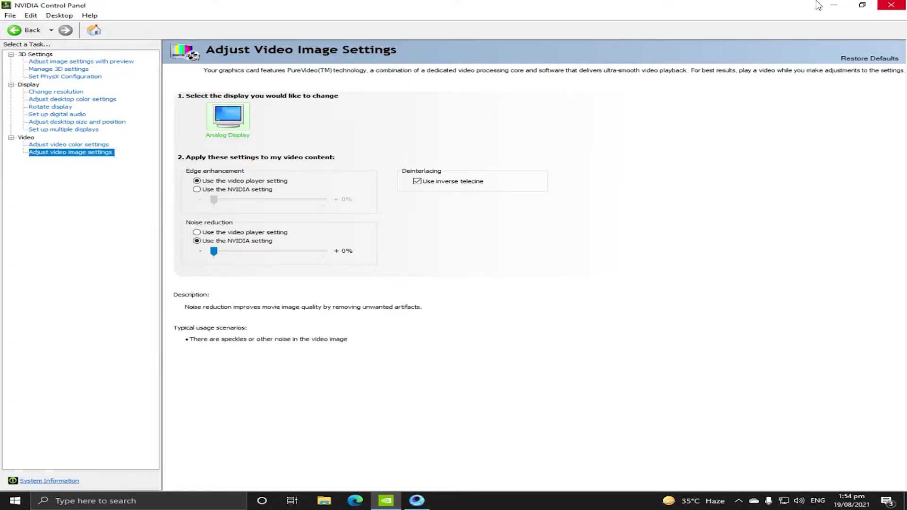
click(891, 5)
- Open GameLoop's Settings from its main menu on the Engine page
right_click(276, 2)
right_click(288, 2)
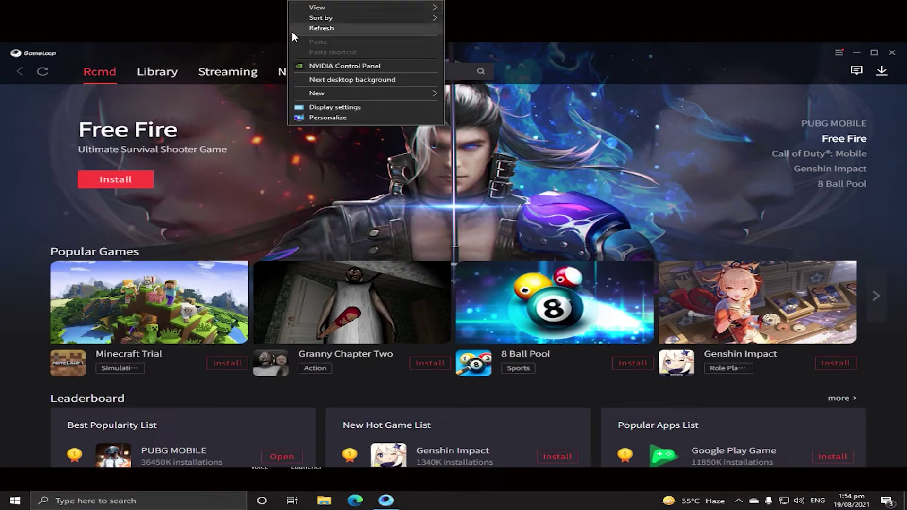
click(331, 29)
click(840, 52)
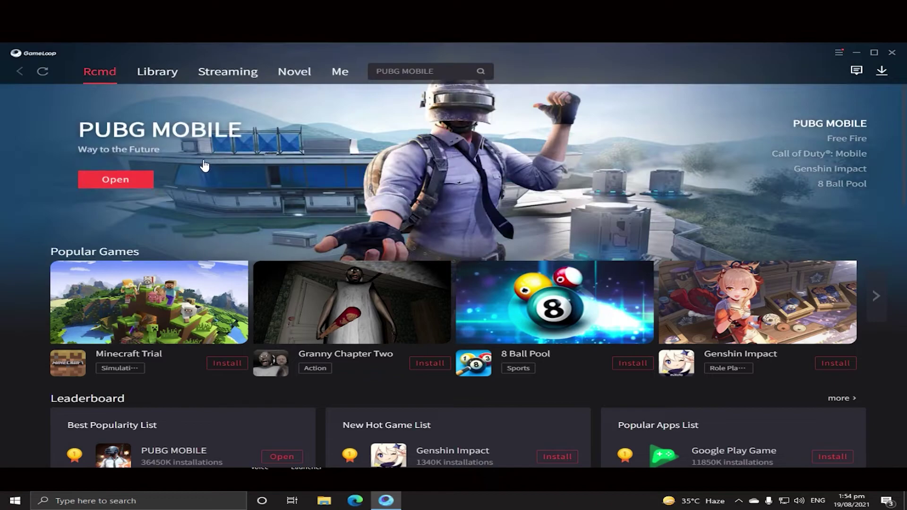
mouse_move(758, 61)
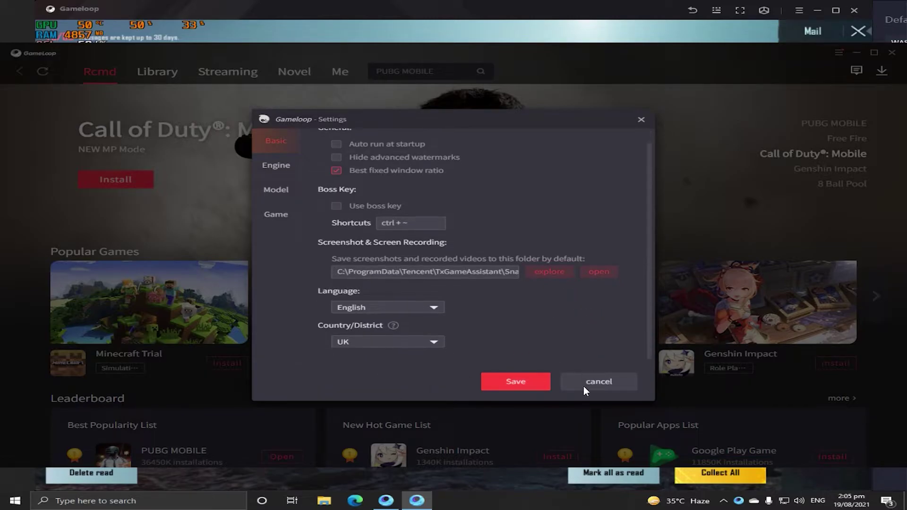
click(276, 165)
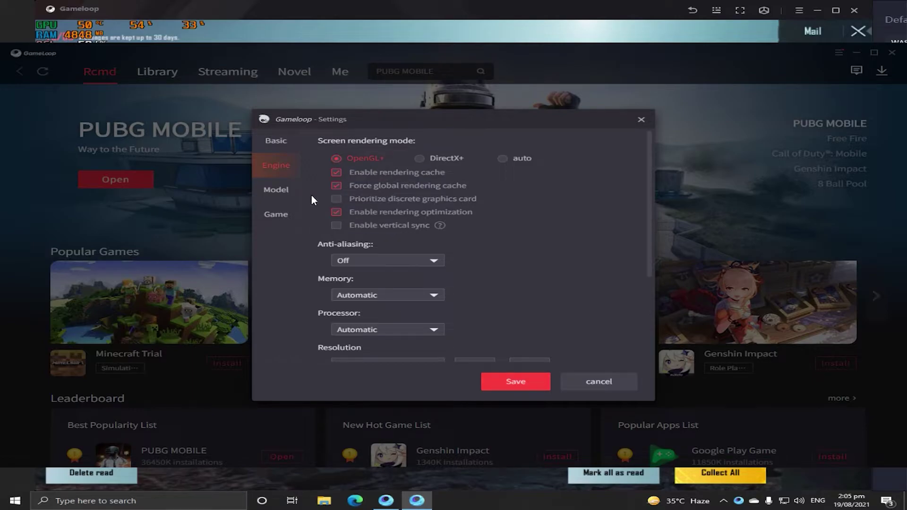
- Keep anti-aliasing Off, memory and processor Automatic, and screen DPI at 240
scroll(587, 312, down, 4)
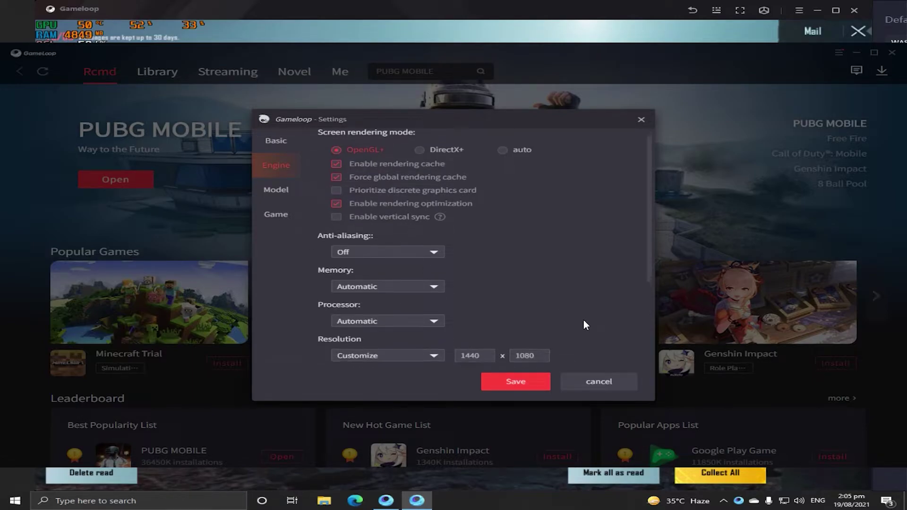
click(336, 167)
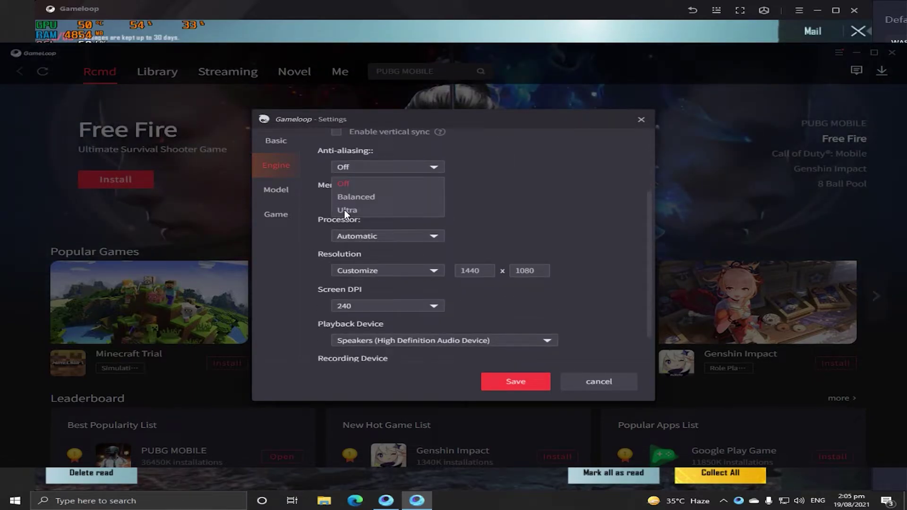
click(373, 251)
click(388, 201)
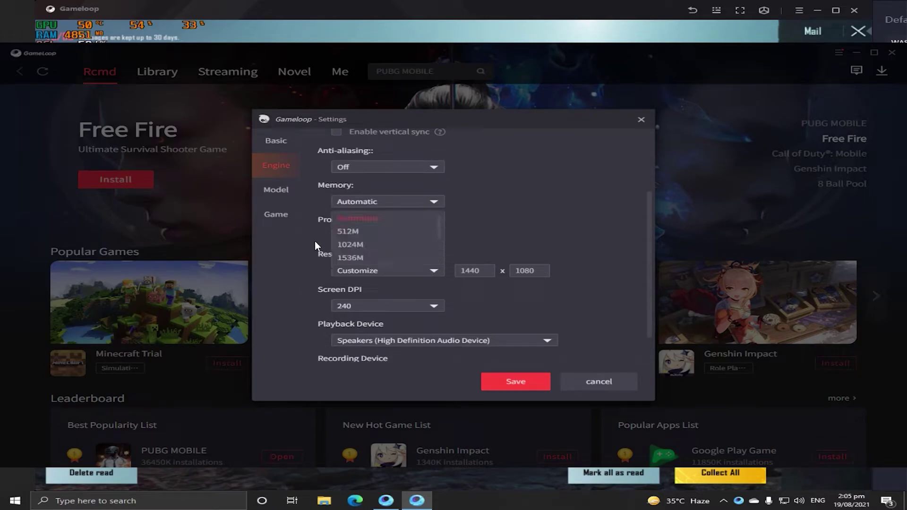
click(470, 294)
click(387, 235)
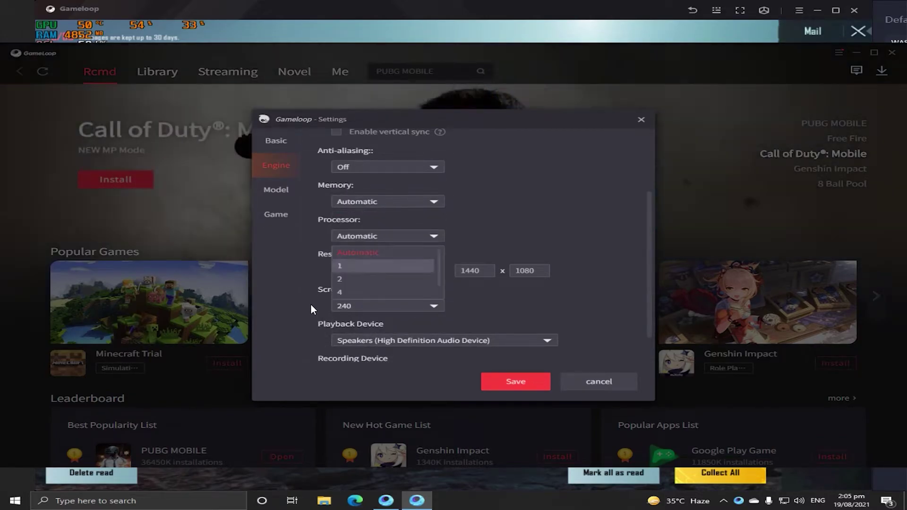
click(387, 302)
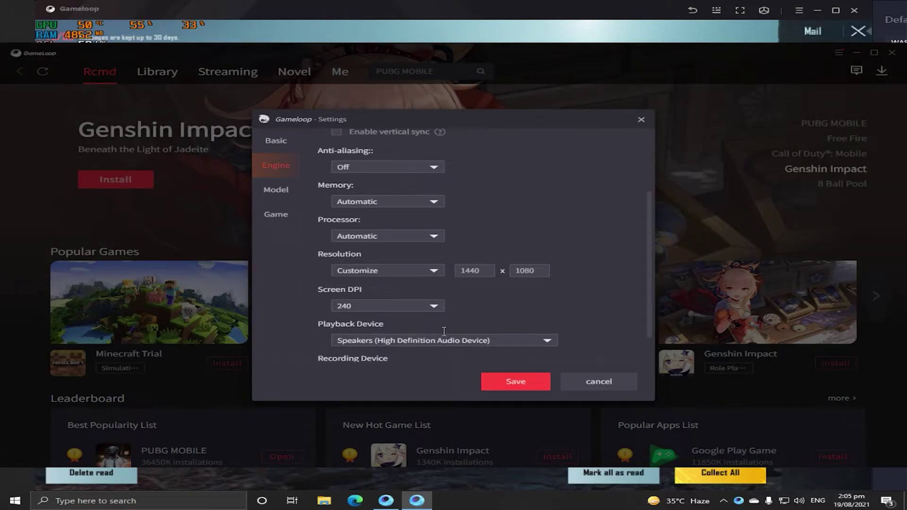
click(347, 306)
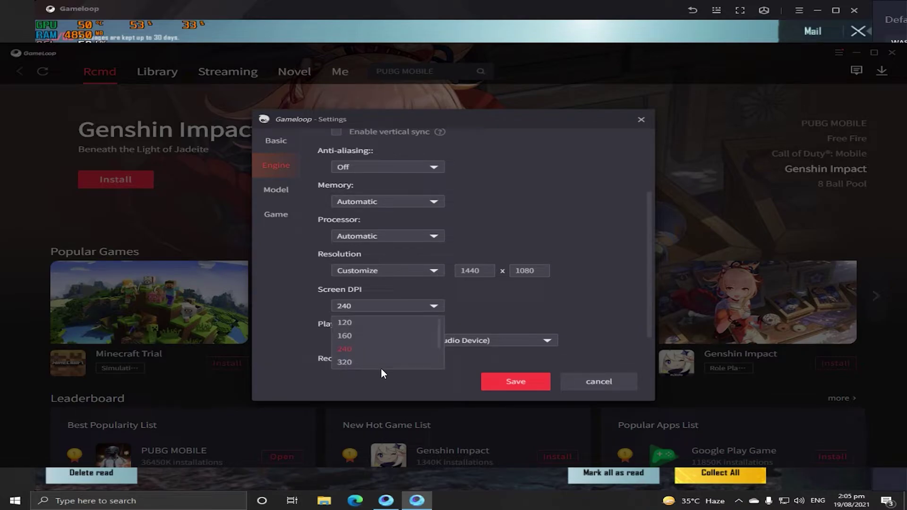
click(472, 367)
- Keep the current speakers as the audio playback device
scroll(472, 368, down, 1)
click(345, 274)
click(472, 307)
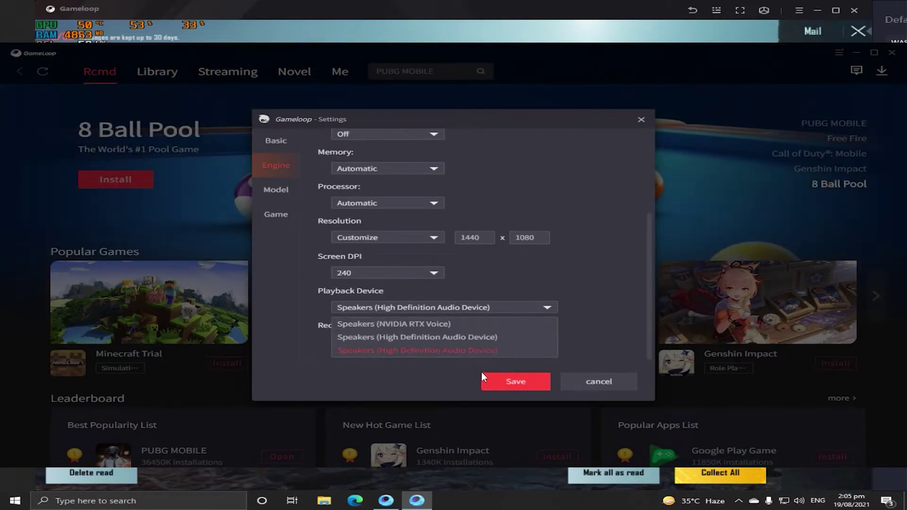
click(299, 353)
- Set the phone model to ROG 2 (90 FPS) with the Common model type
click(276, 189)
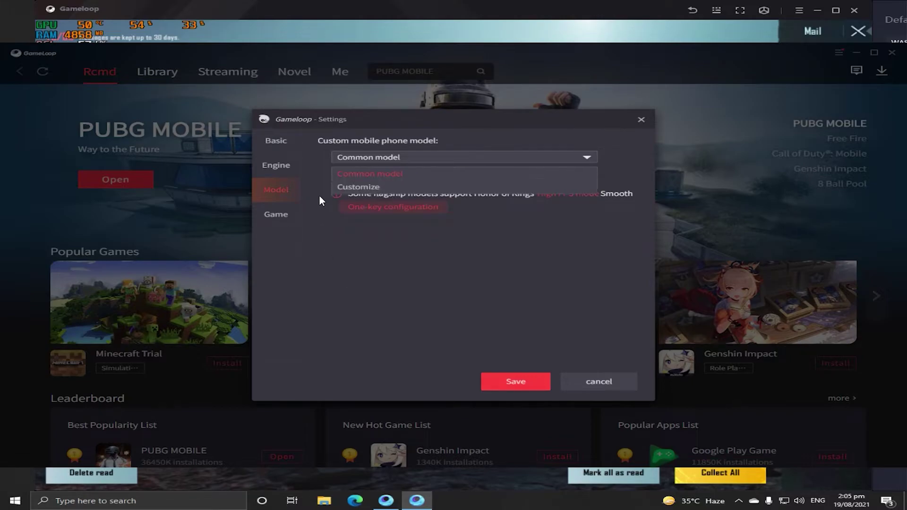
click(534, 174)
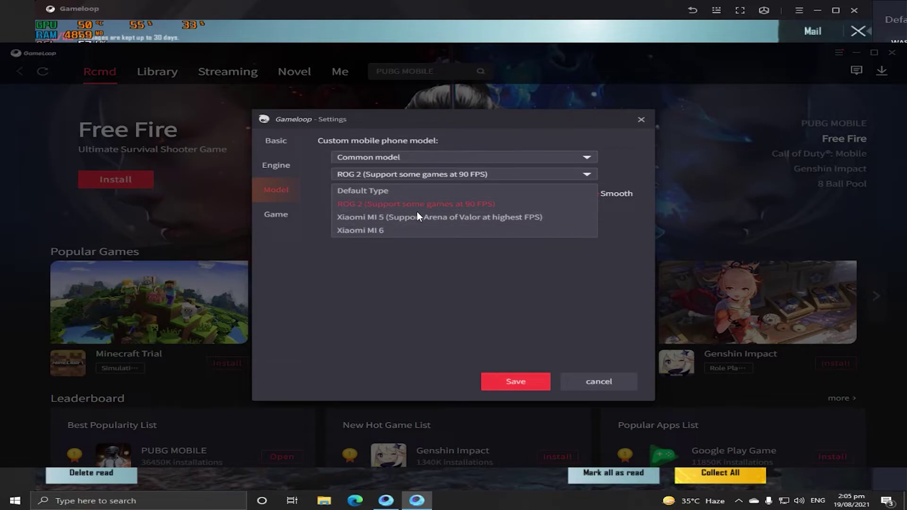
click(437, 271)
click(388, 158)
click(387, 191)
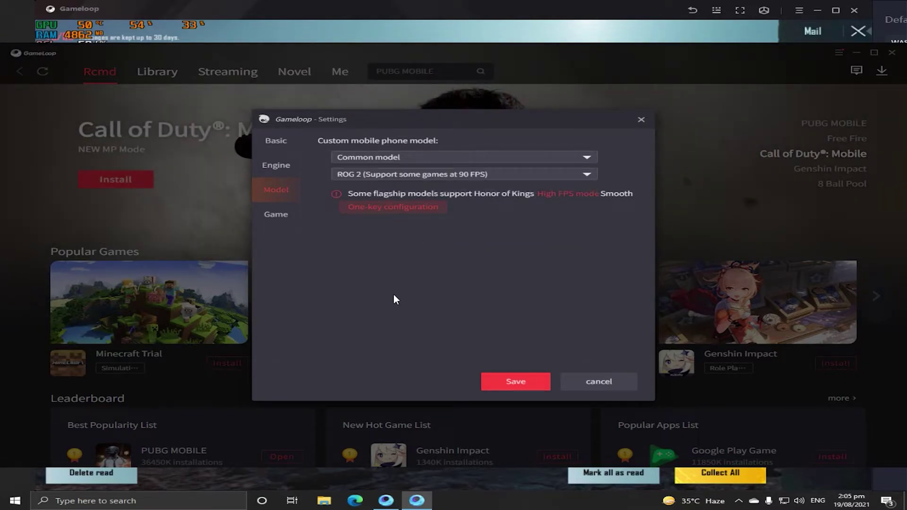
click(463, 174)
click(329, 238)
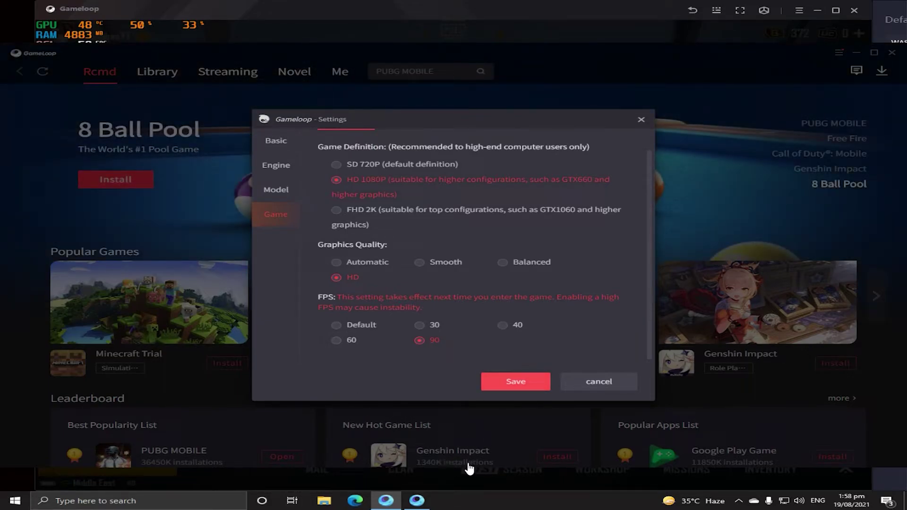
- Close the GameLoop Settings window with HD 1080P, HD quality and 90 FPS applied
click(641, 119)
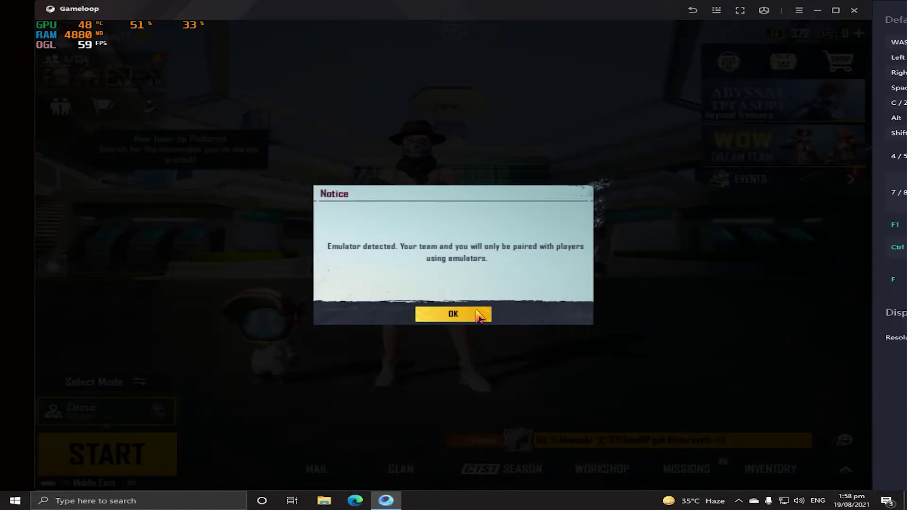
- Dismiss the emulator notice, go full screen, and open PUBG Mobile's settings
click(481, 315)
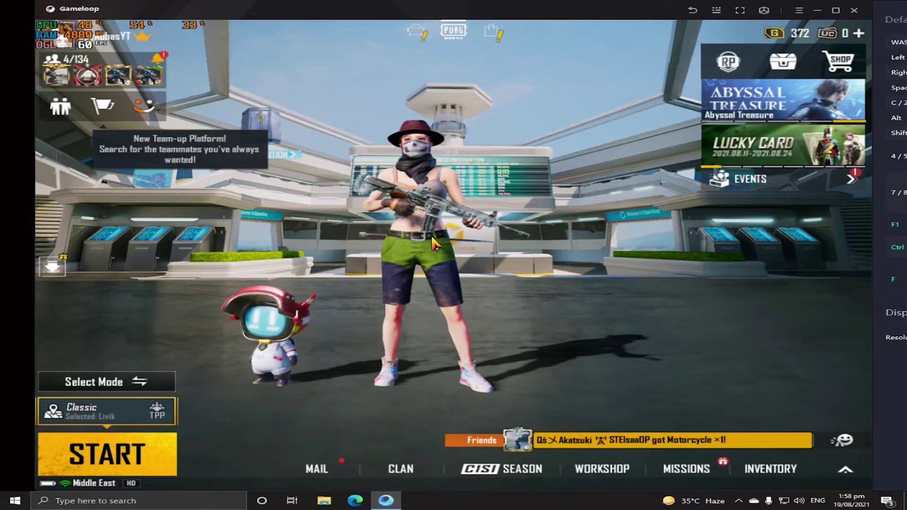
key(F11)
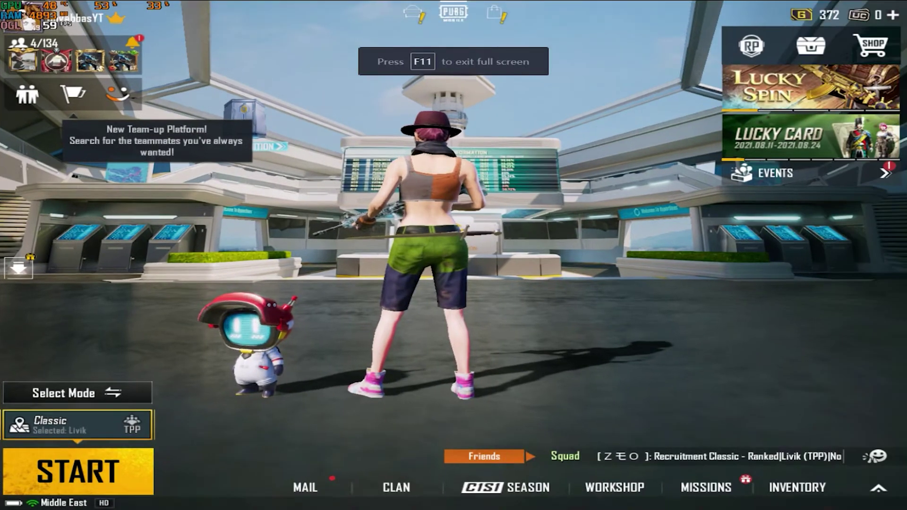
click(878, 488)
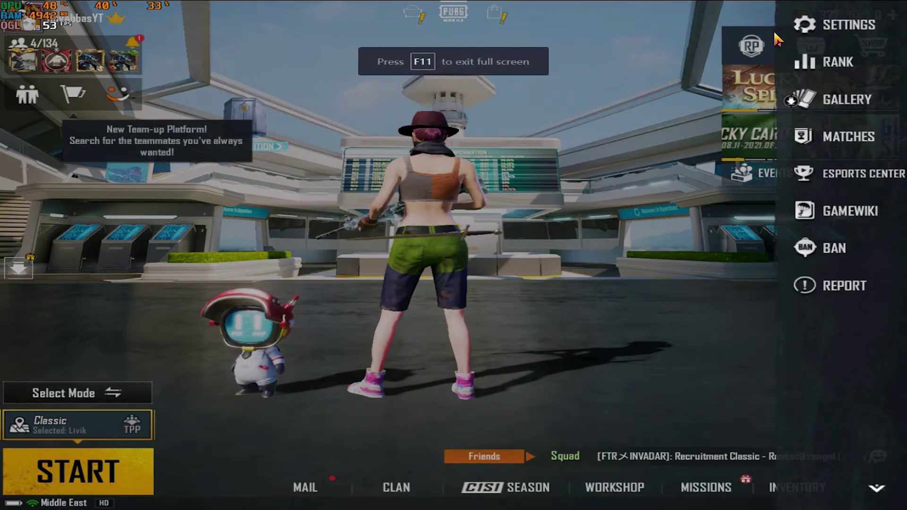
click(803, 29)
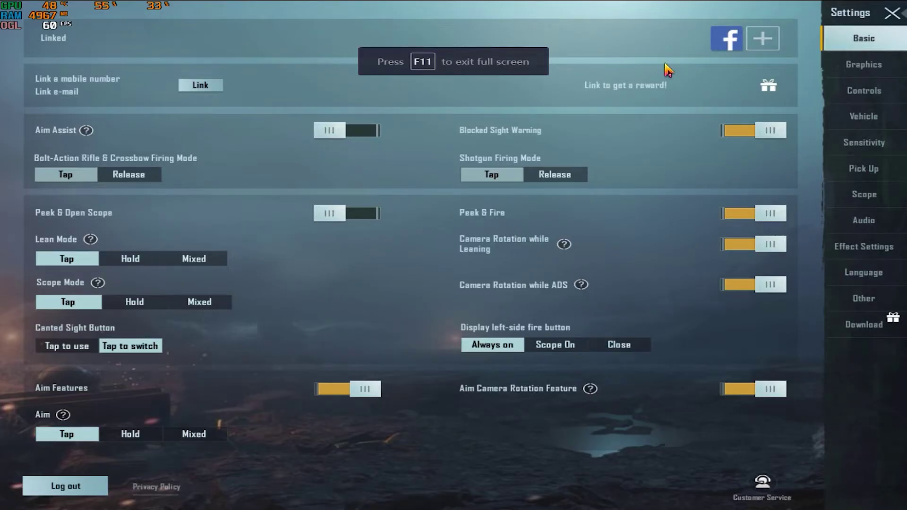
- Scroll through the Basic toggles down to Select Server and In-match LIKE feature
mouse_move(397, 207)
mouse_down()
mouse_move(377, 239)
mouse_move(373, 130)
mouse_up()
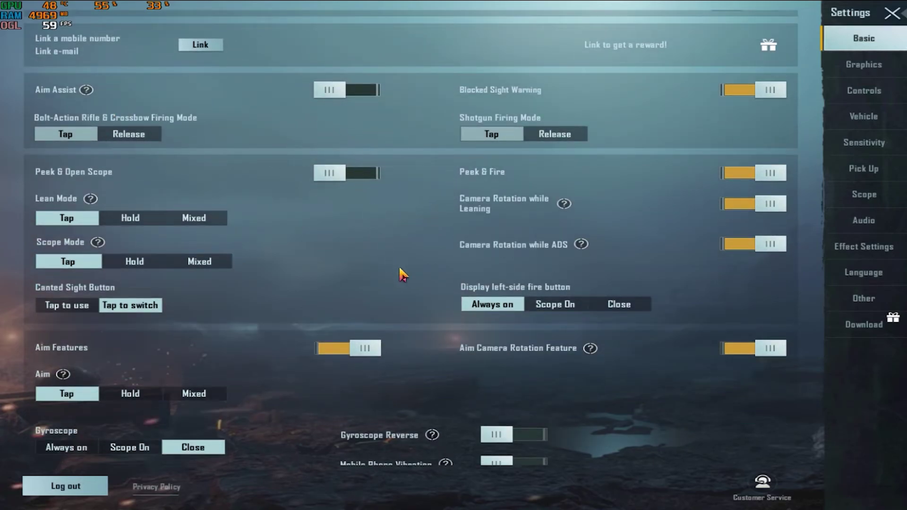
drag(382, 351, 384, 329)
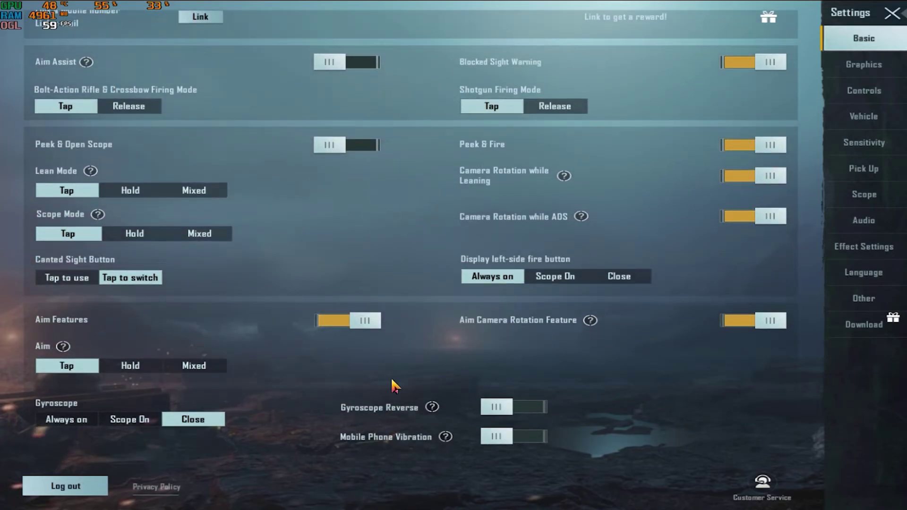
drag(393, 446, 395, 423)
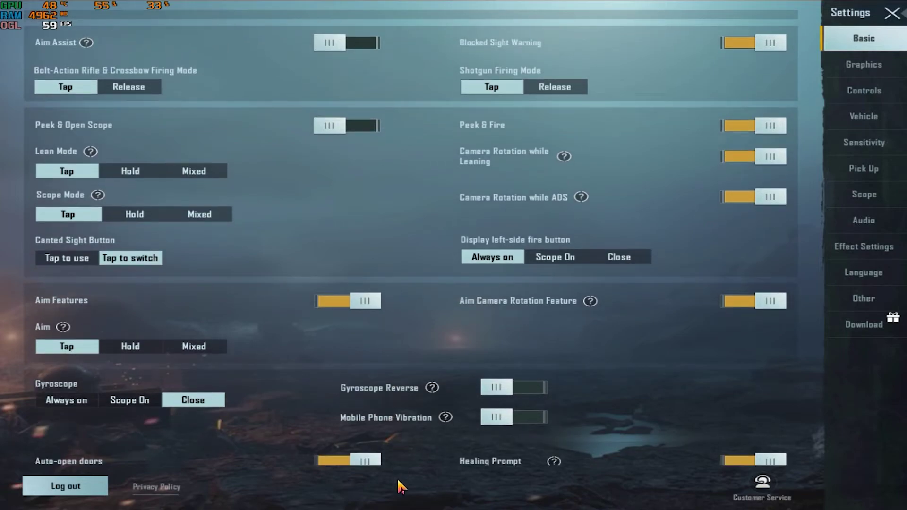
scroll(397, 508, down, 1)
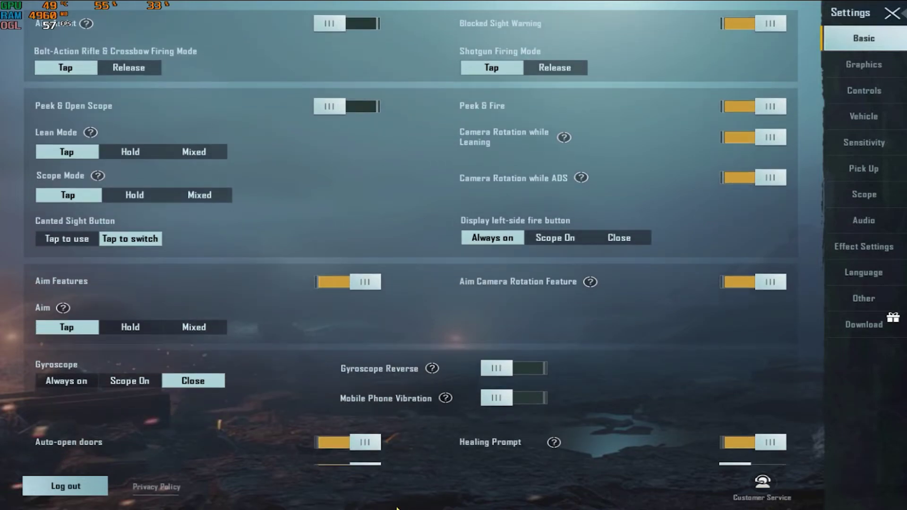
mouse_move(397, 508)
mouse_down()
mouse_move(405, 506)
mouse_move(410, 442)
mouse_up()
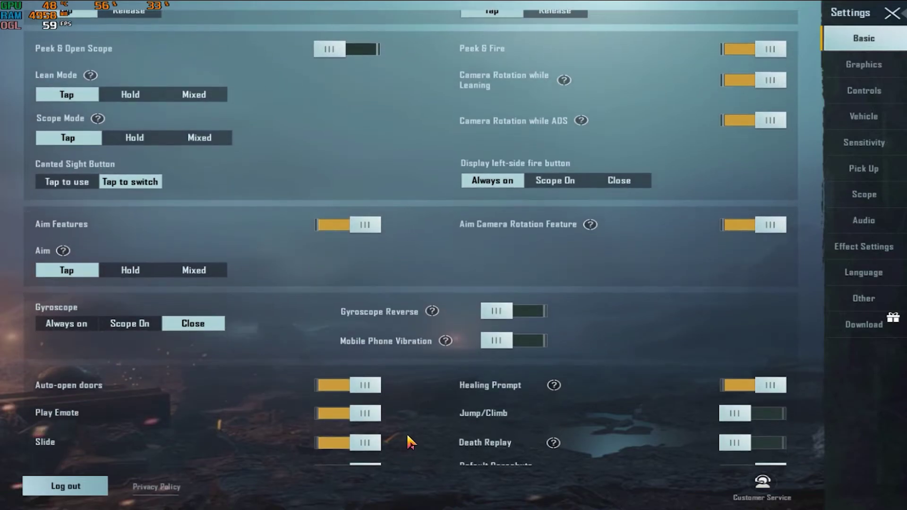
scroll(407, 426, down, 10)
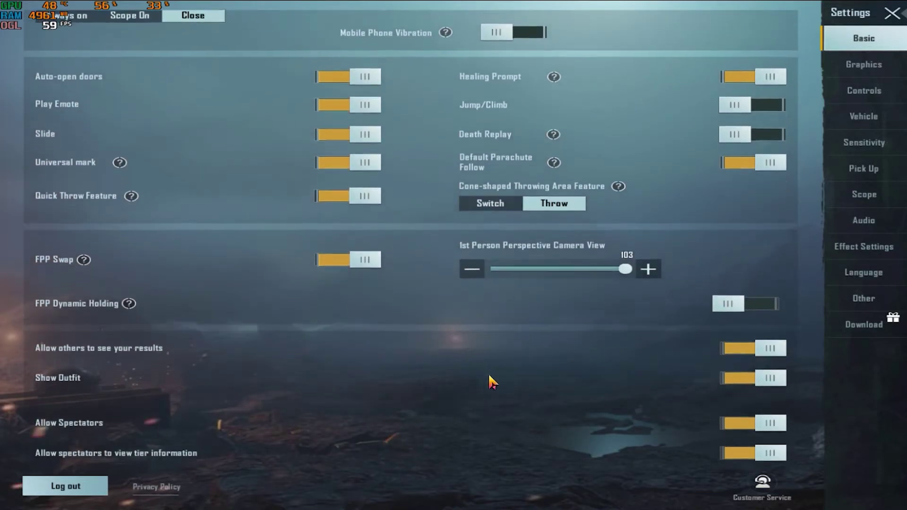
scroll(488, 372, down, 2)
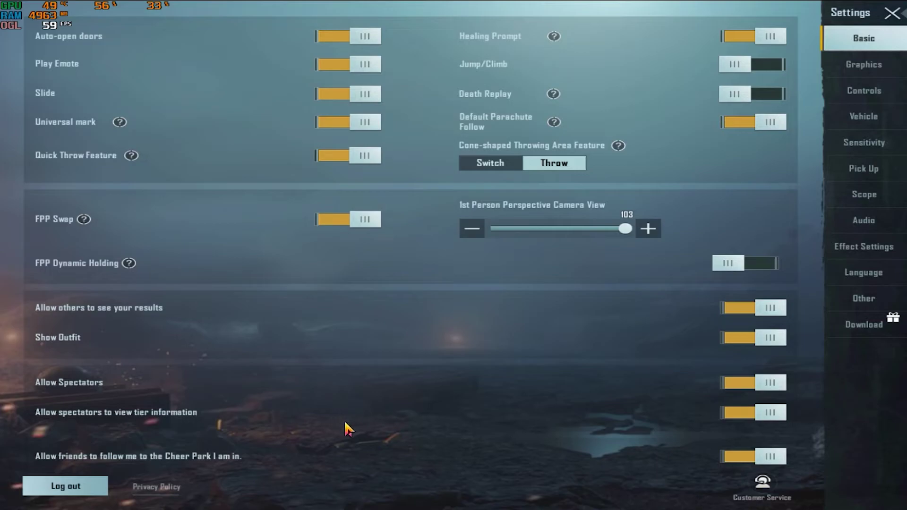
drag(344, 420, 324, 274)
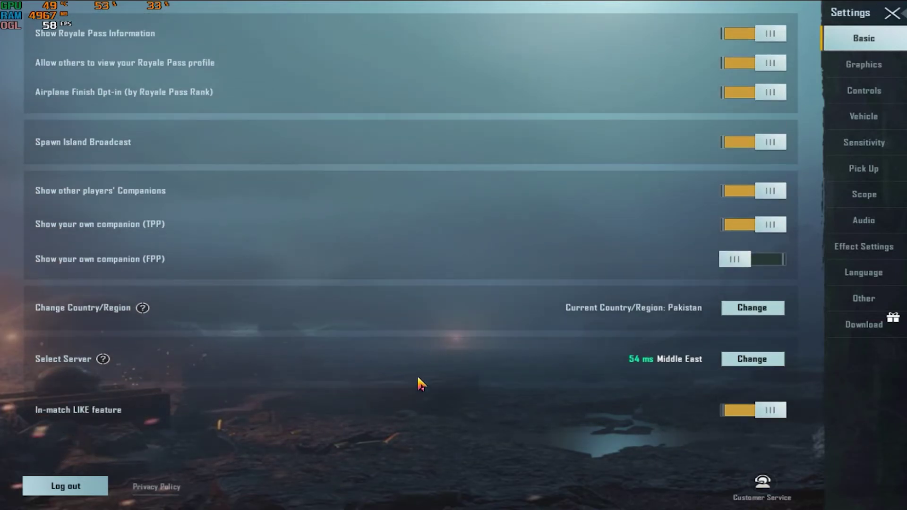
- Open Graphics settings and scroll through Brightness, Non-standard Screens and Auto-adjust graphics
click(789, 90)
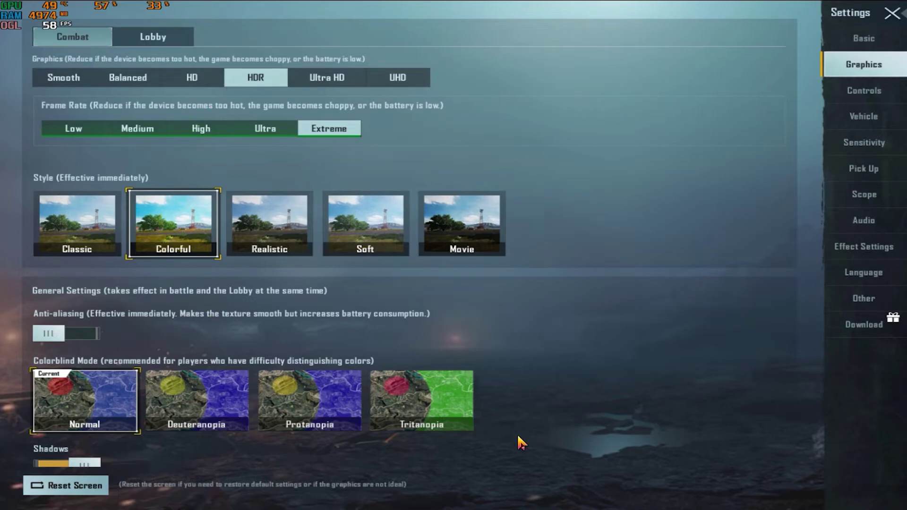
scroll(522, 443, down, 5)
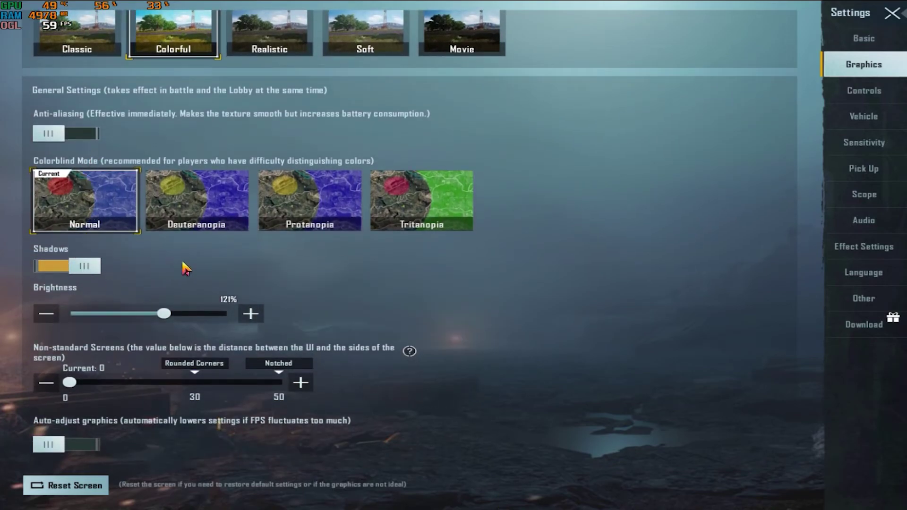
drag(444, 343, 449, 422)
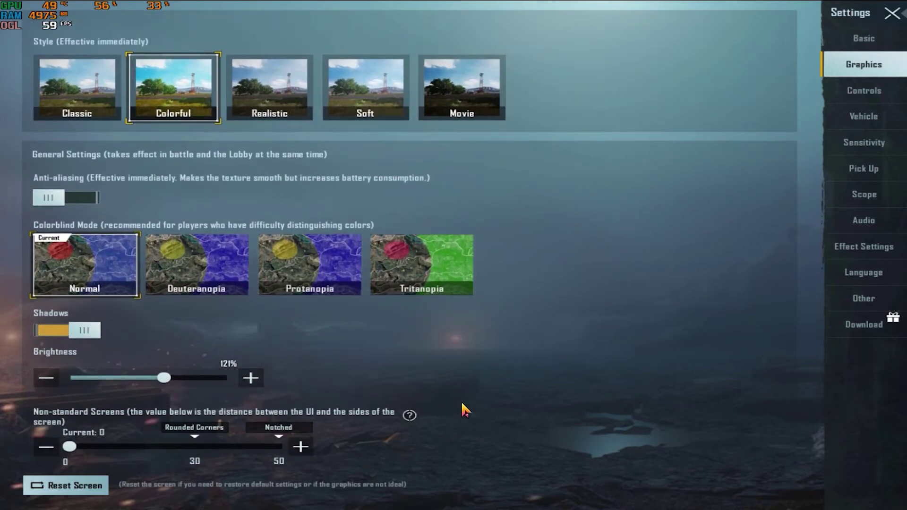
mouse_move(497, 291)
mouse_down()
mouse_move(501, 399)
mouse_move(487, 170)
mouse_up()
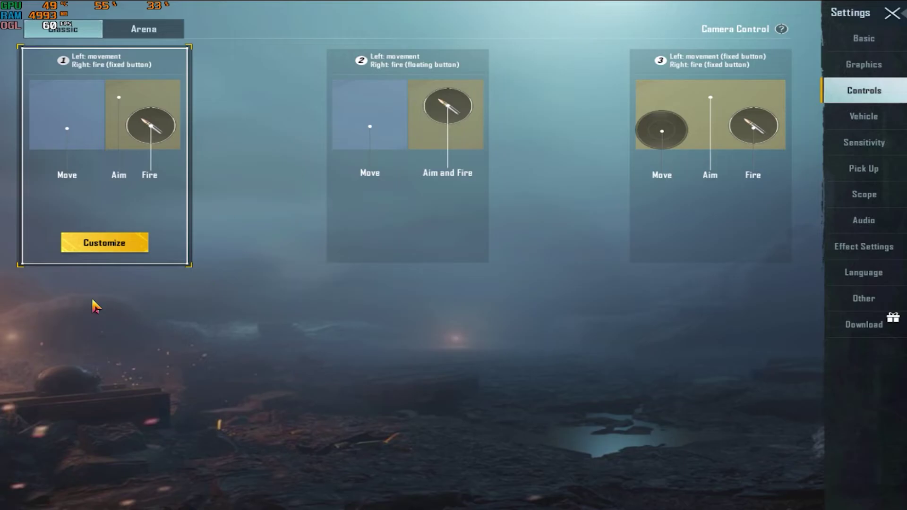
- Open the custom control layout, view the saved cloud layouts, and share Layout 1
click(104, 243)
click(373, 44)
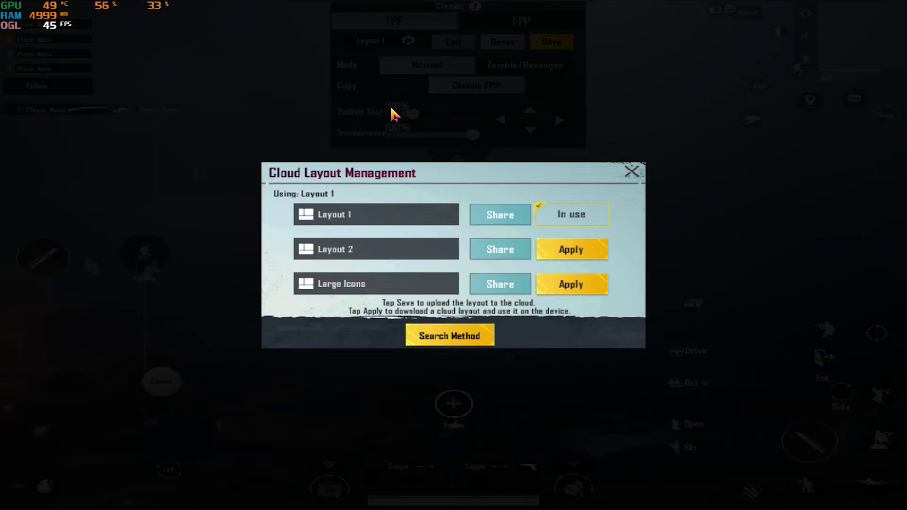
click(471, 286)
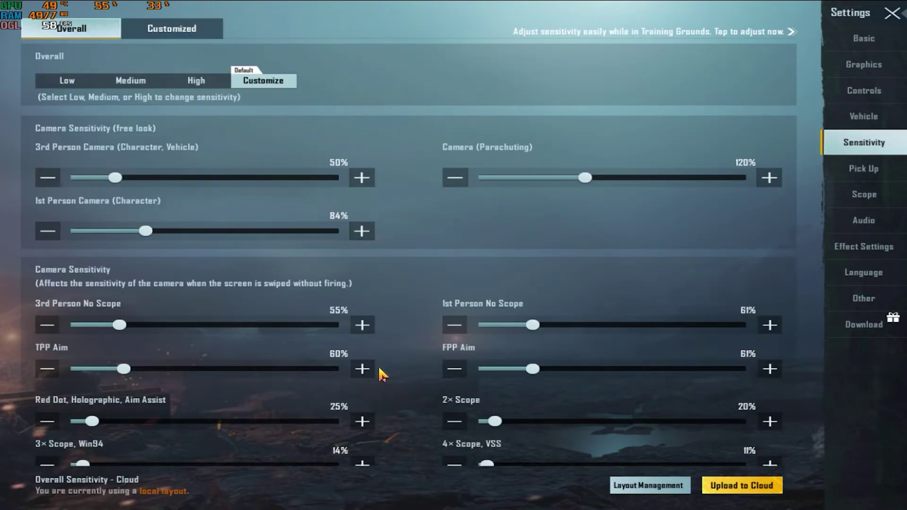
- Scroll through the Camera, ADS and Gyroscope sensitivity sections to review their values
scroll(381, 371, down, 2)
scroll(364, 402, down, 1)
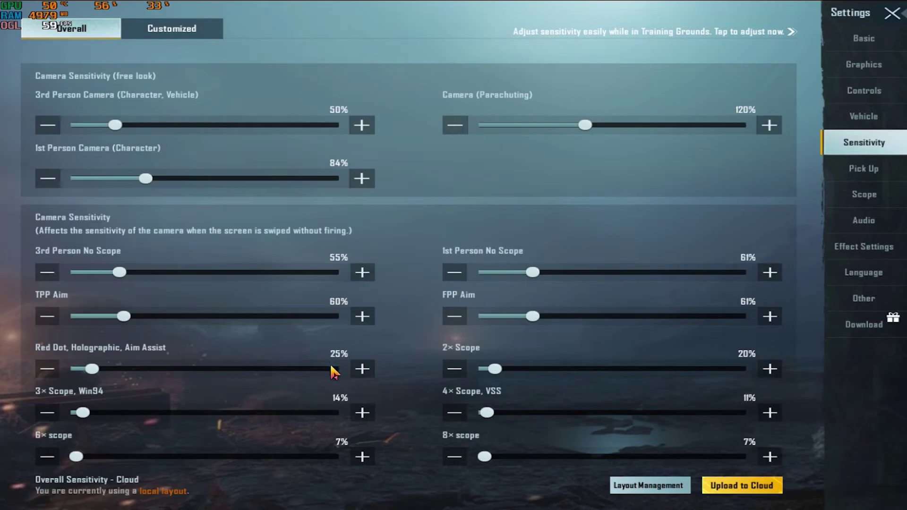
scroll(370, 396, down, 1)
scroll(371, 396, down, 5)
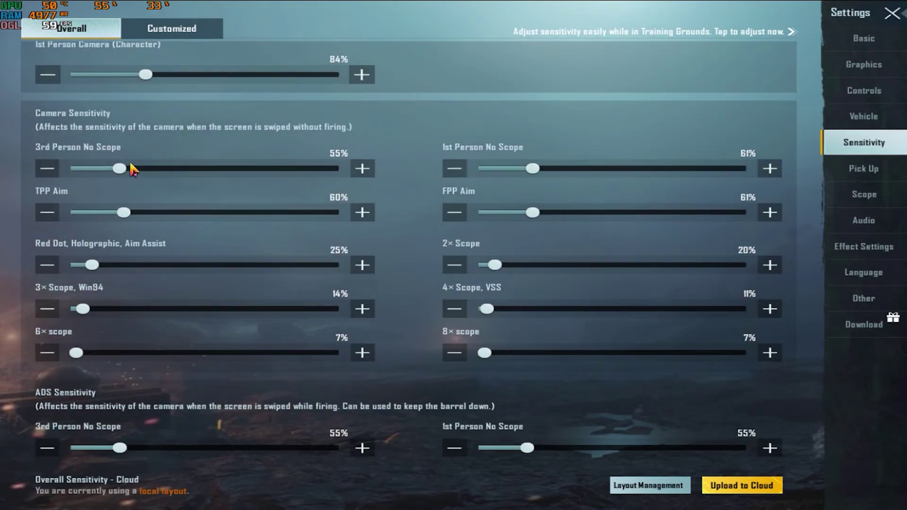
drag(366, 453, 373, 247)
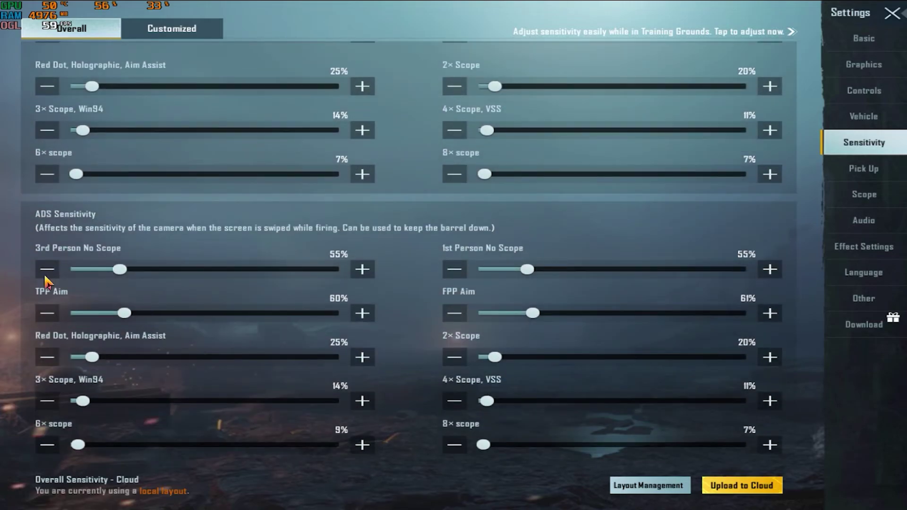
scroll(376, 391, down, 3)
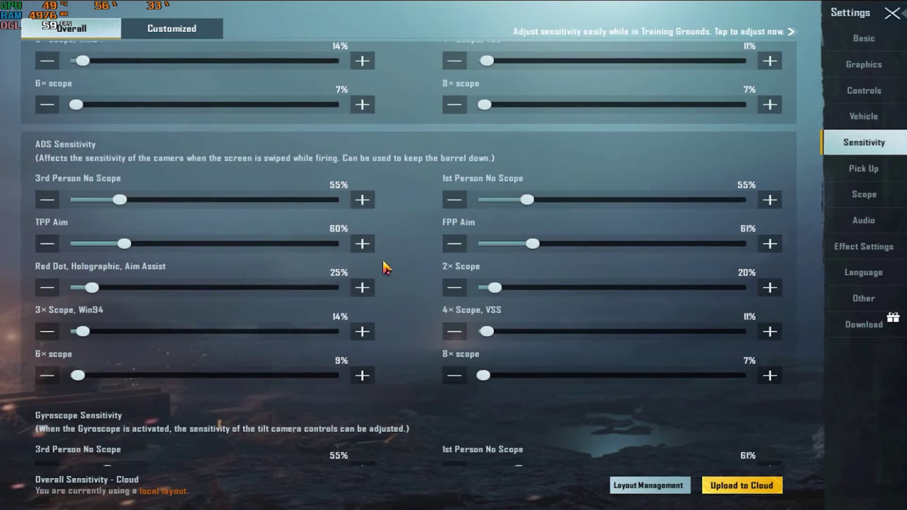
scroll(385, 264, up, 8)
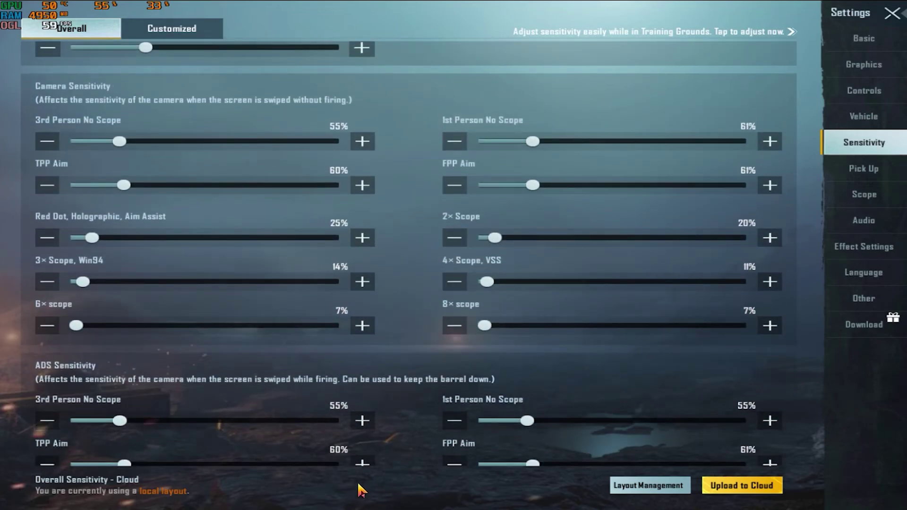
scroll(359, 425, down, 5)
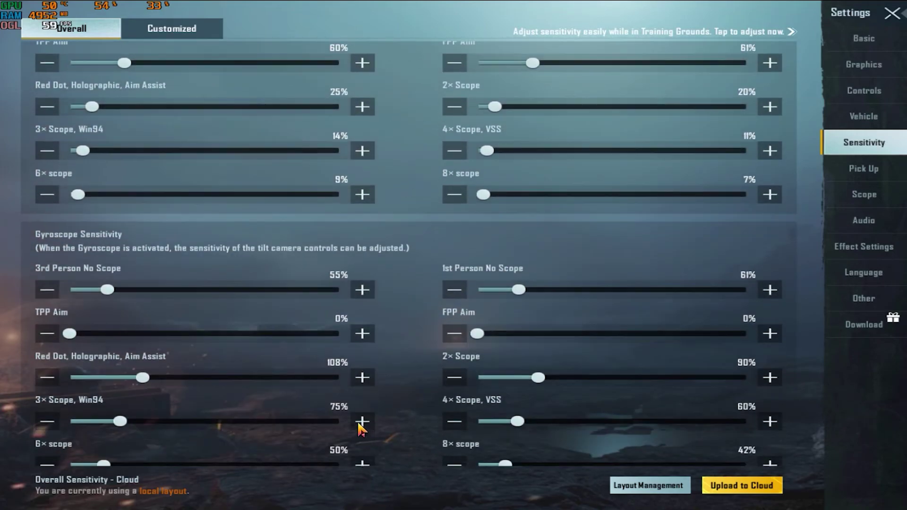
scroll(370, 279, down, 5)
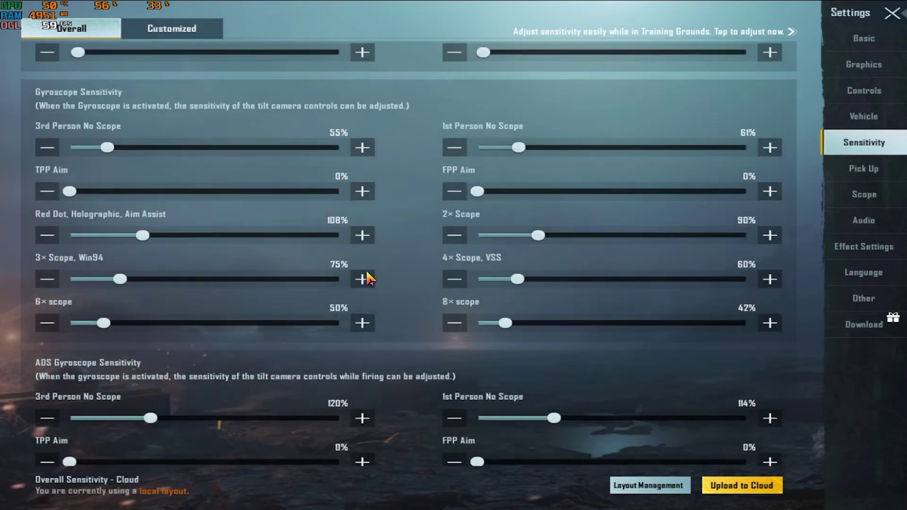
scroll(380, 386, down, 5)
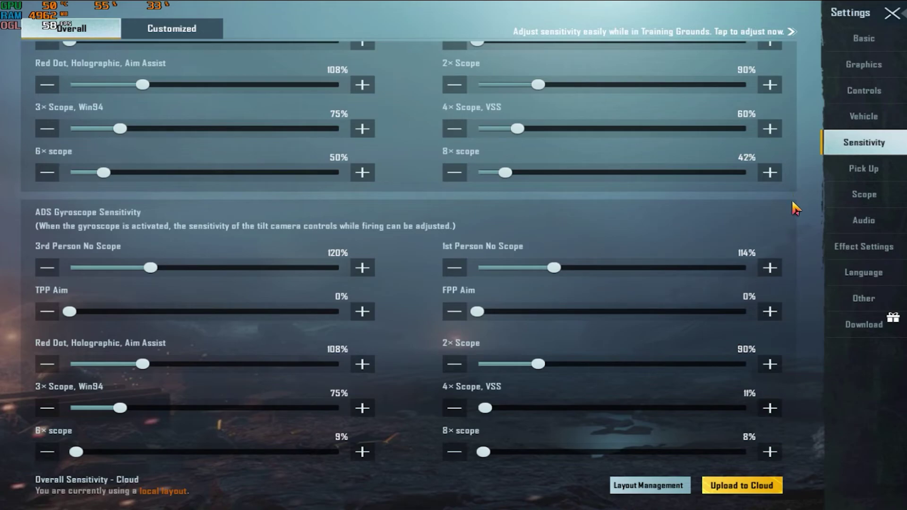
scroll(792, 210, down, 3)
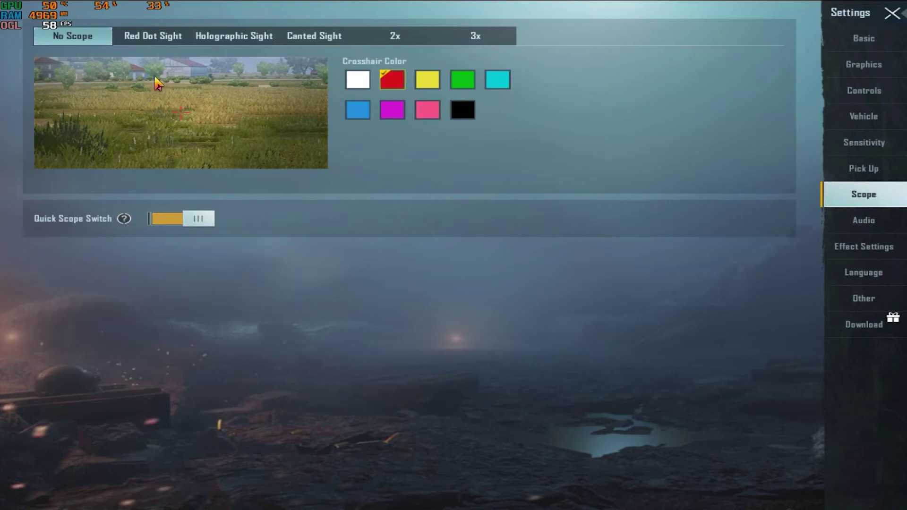
- Preview the Red Dot, Holographic, Canted, 2x and 3x scope crosshairs
click(149, 38)
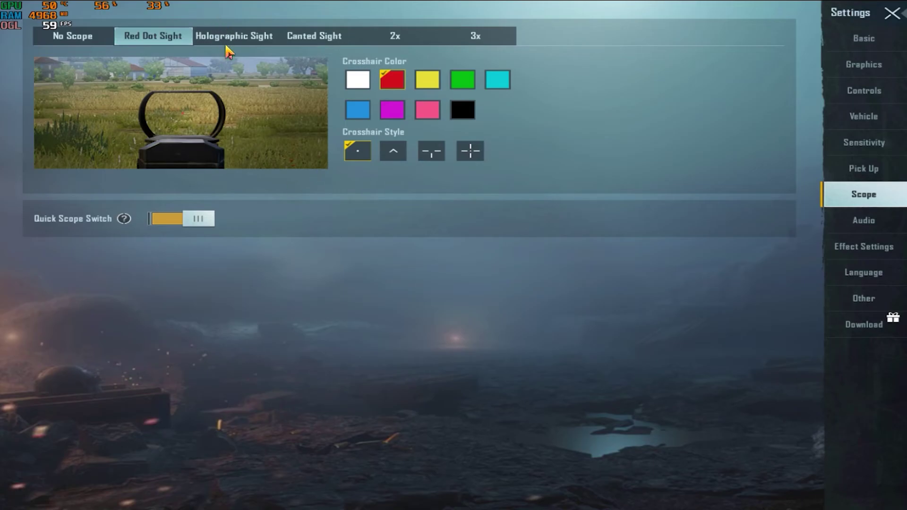
click(227, 46)
click(309, 44)
click(369, 45)
click(408, 47)
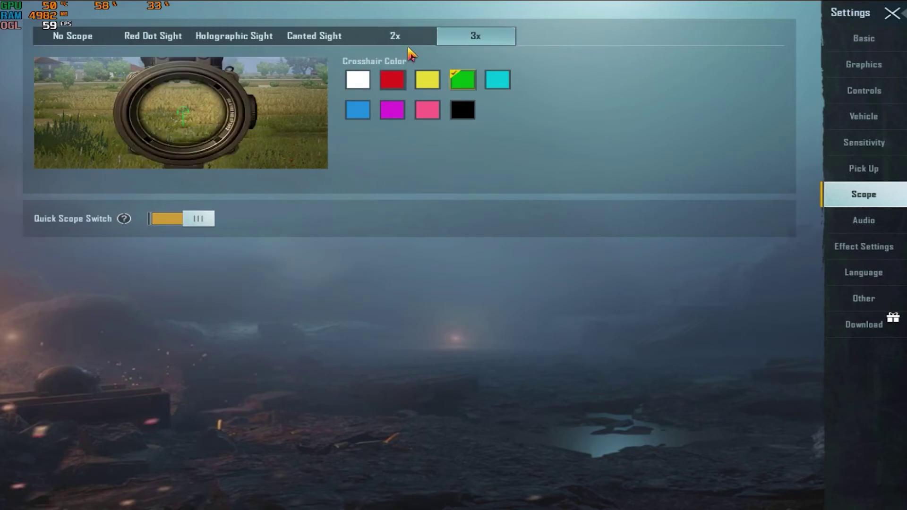
- Check the audio, damage effect and Expansion Gift Pack download info, then exit to the lobby
click(864, 220)
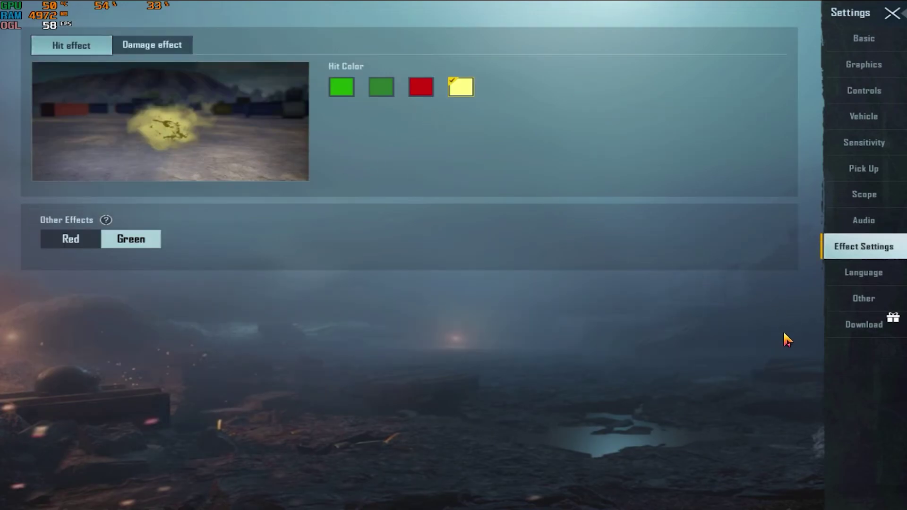
click(119, 51)
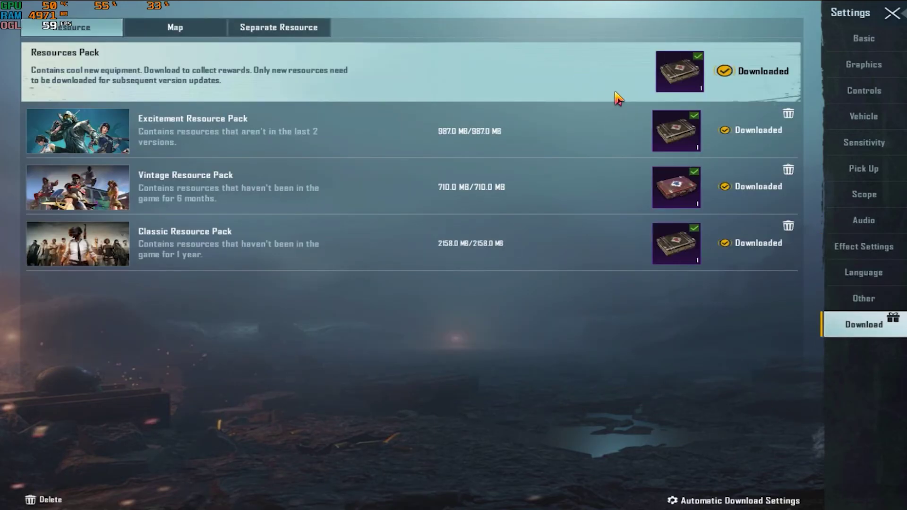
click(616, 98)
click(577, 211)
click(892, 13)
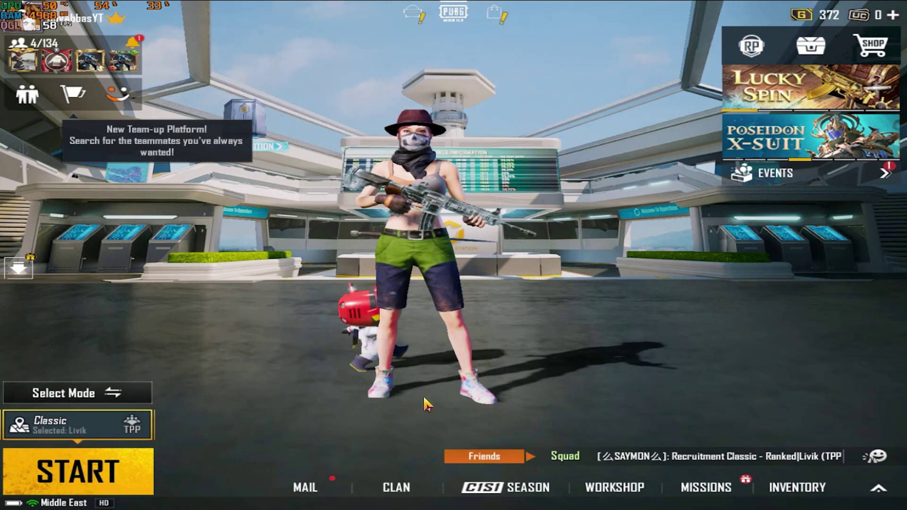
drag(434, 399, 277, 428)
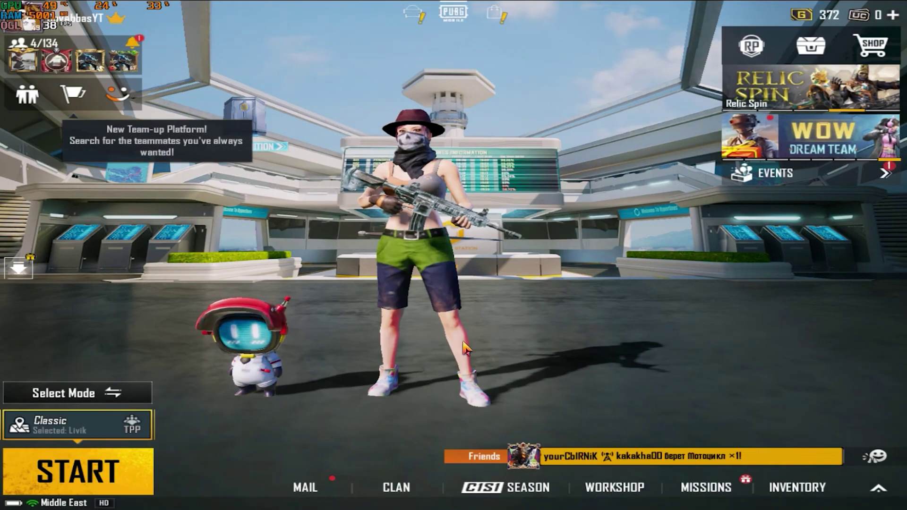
drag(598, 392, 738, 287)
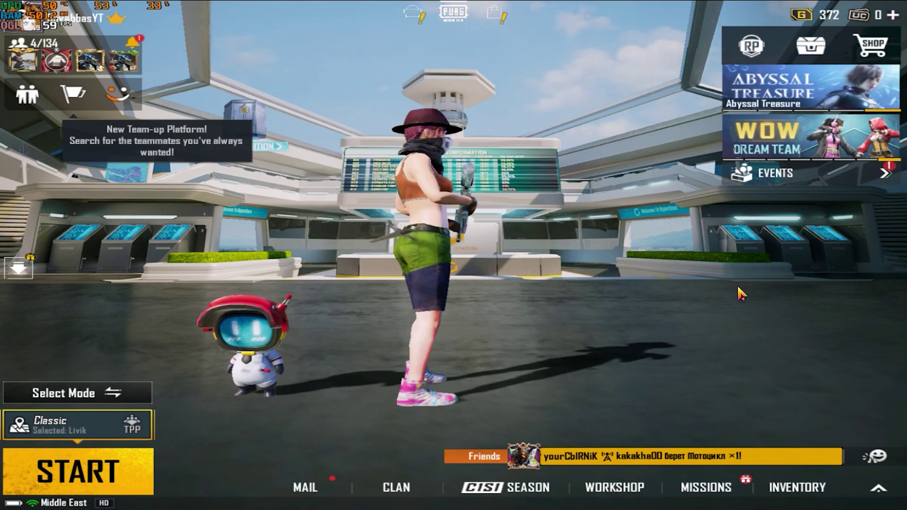